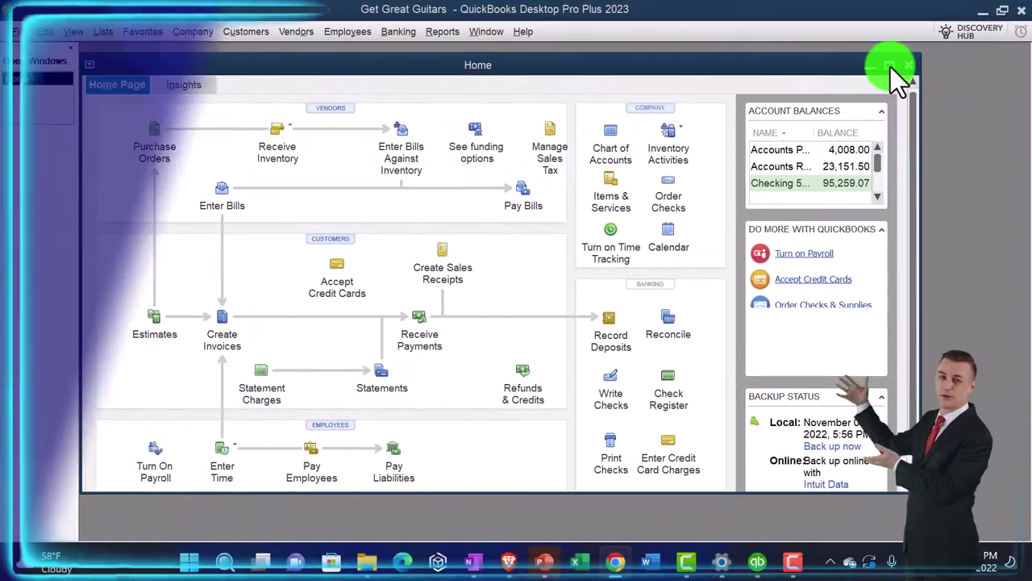
# Maximize the Home page window and check the view options for the window list and icon bar.
pyautogui.click(891, 67)
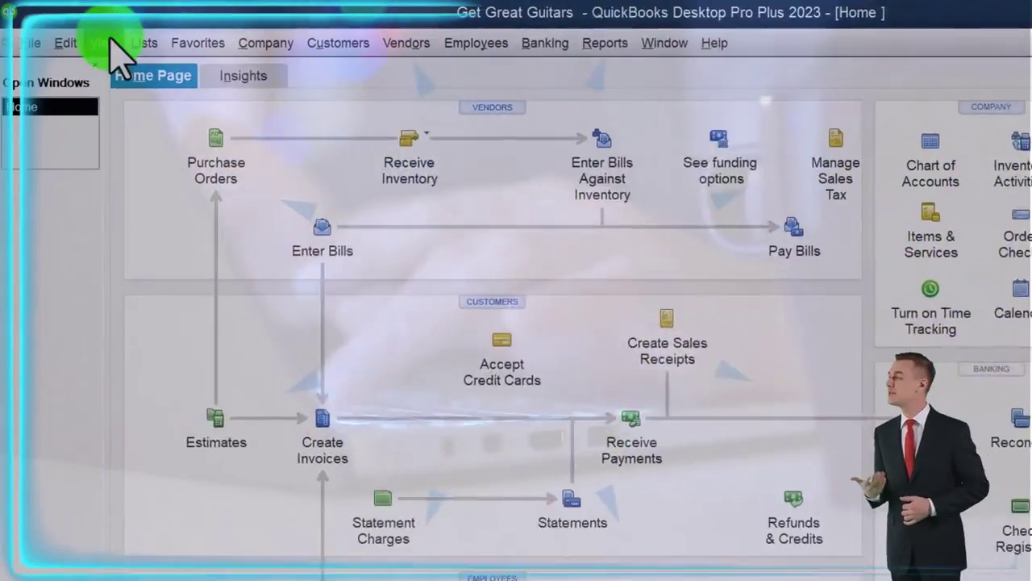
pyautogui.click(74, 32)
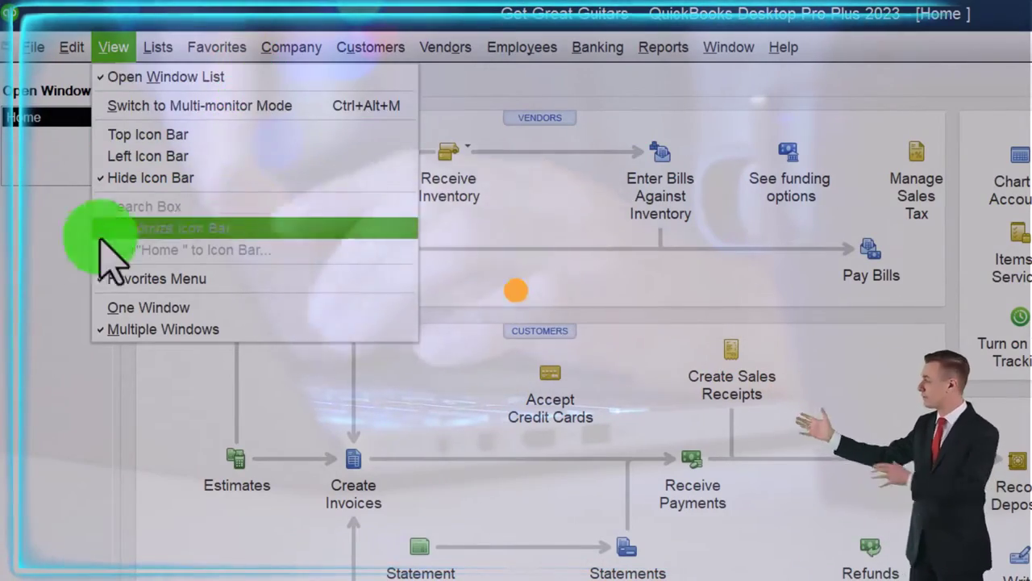
pyautogui.click(57, 282)
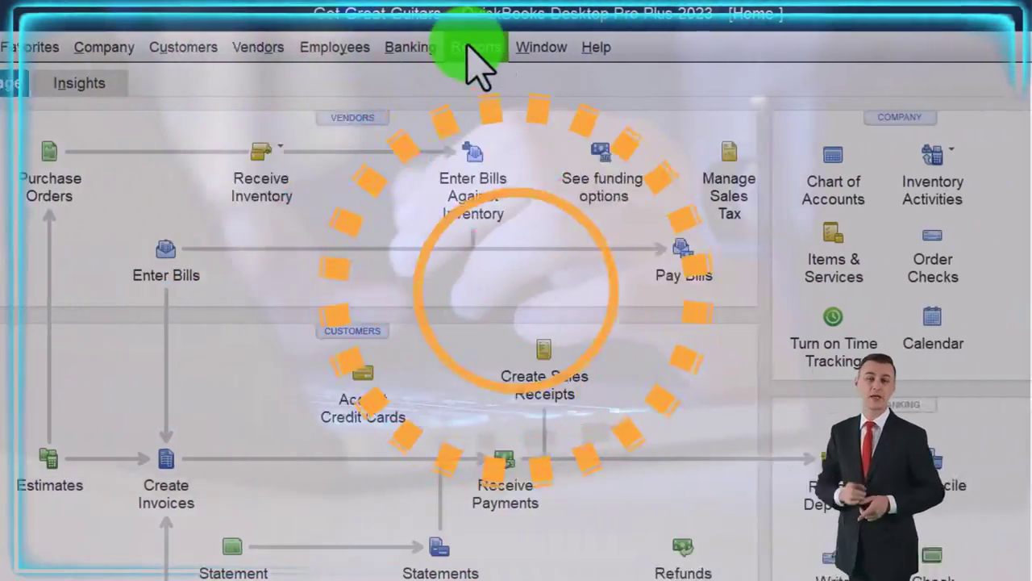
# Open the standard Profit & Loss report and set its date range from 01/01/2023 to 02/28/2023.
pyautogui.click(662, 46)
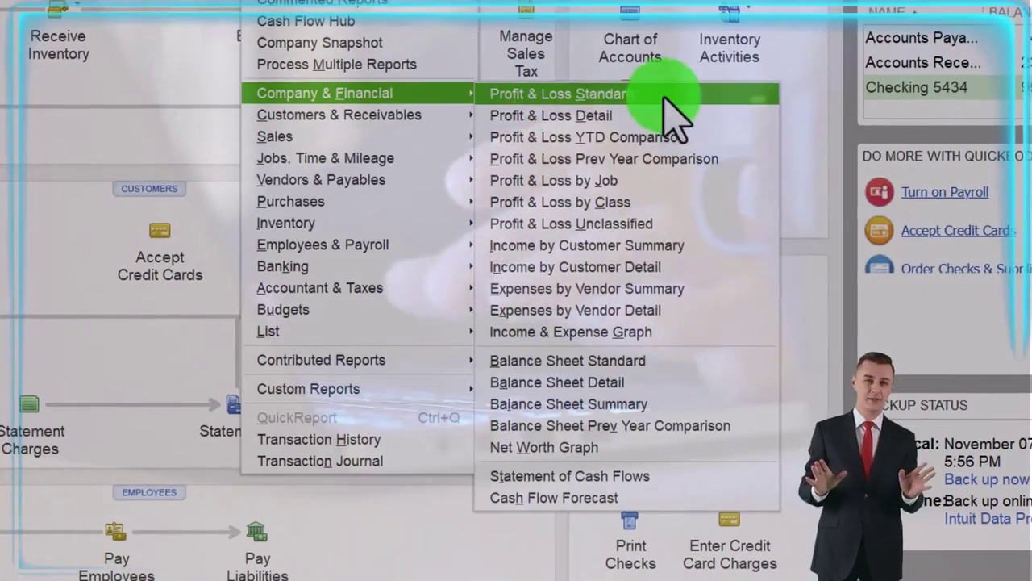
pyautogui.click(704, 200)
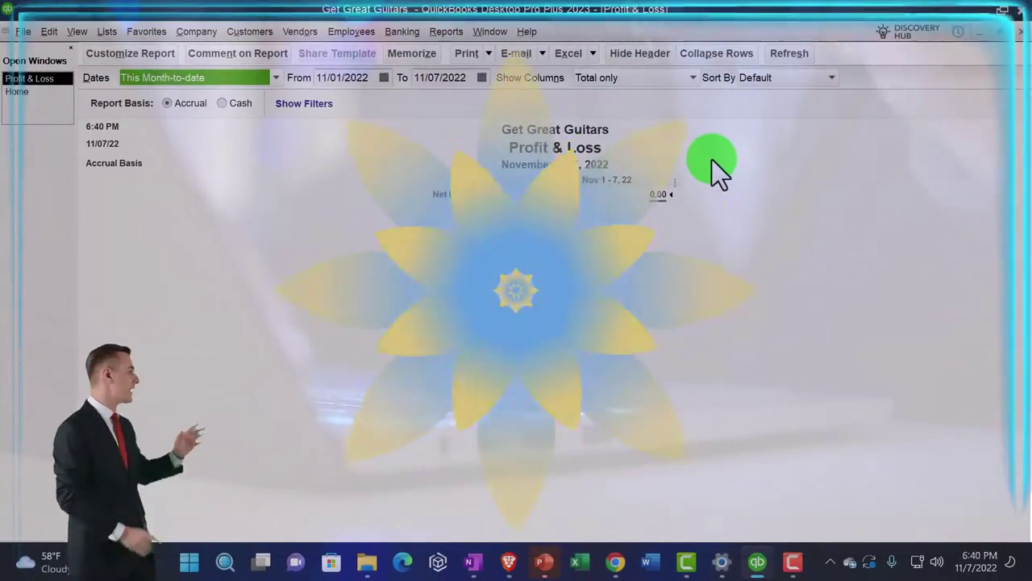
pyautogui.press('Tab')
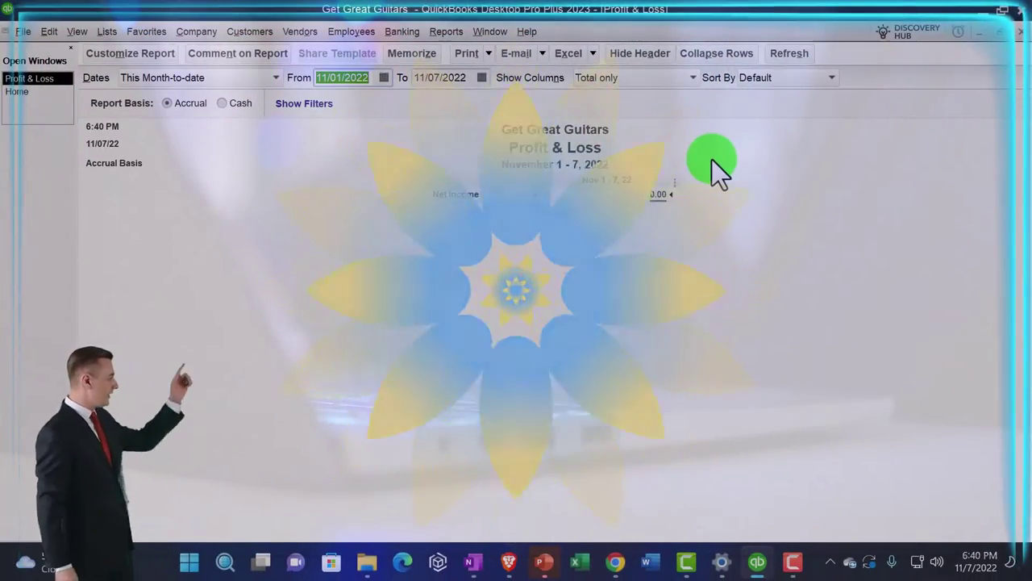
pyautogui.write('01/01/2023')
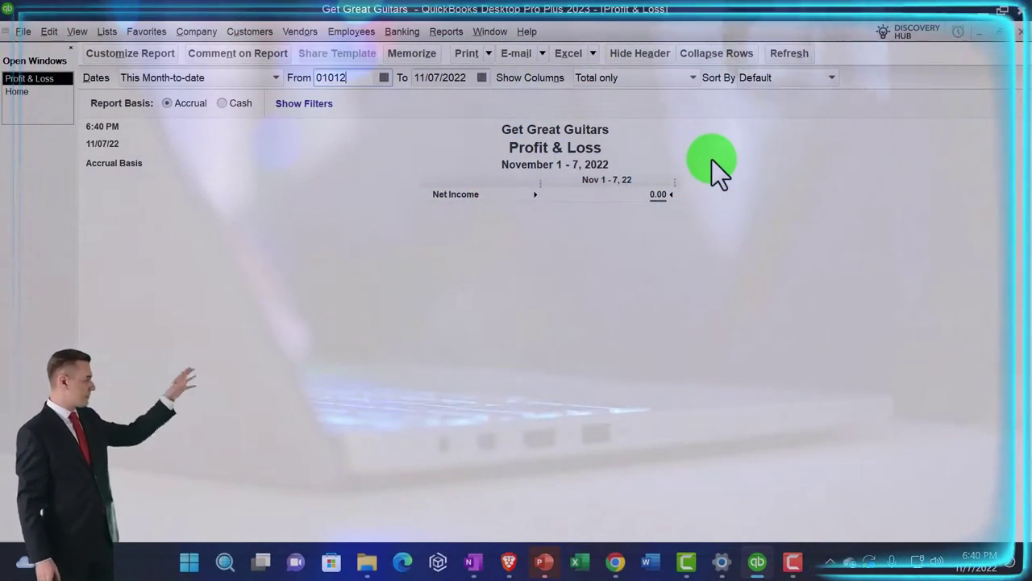
pyautogui.press('Tab')
pyautogui.write('02/28/2023')
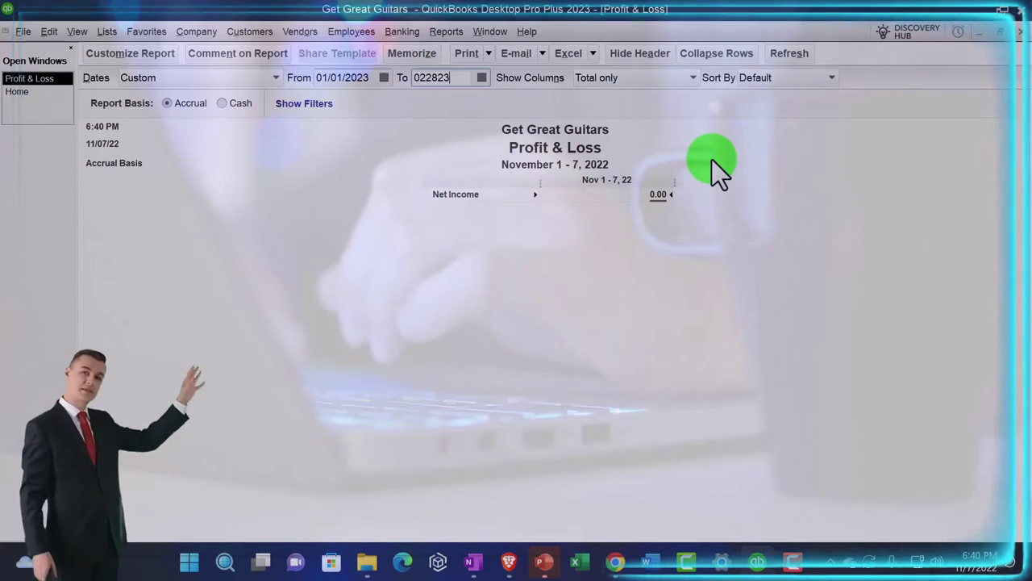
pyautogui.press('Tab')
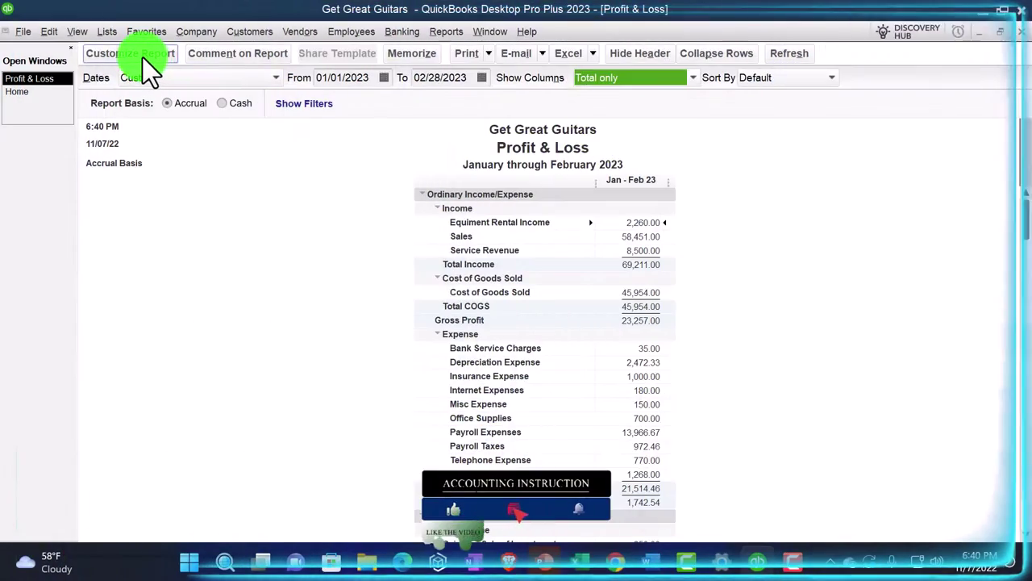
# Set the Profit & Loss report's column labels and all related fonts to size 14, and show its columns by month.
pyautogui.click(143, 58)
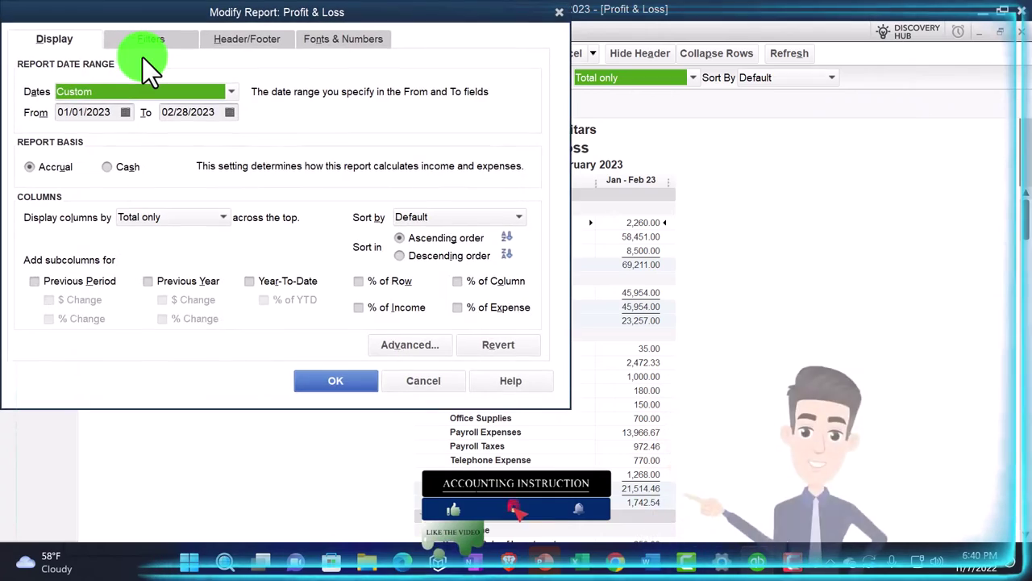
pyautogui.click(344, 40)
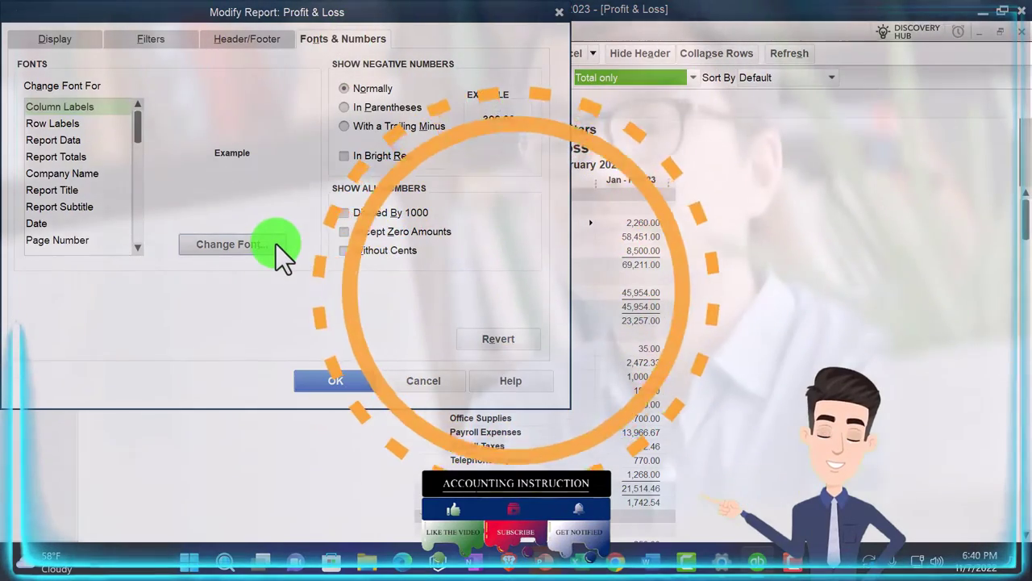
pyautogui.click(276, 244)
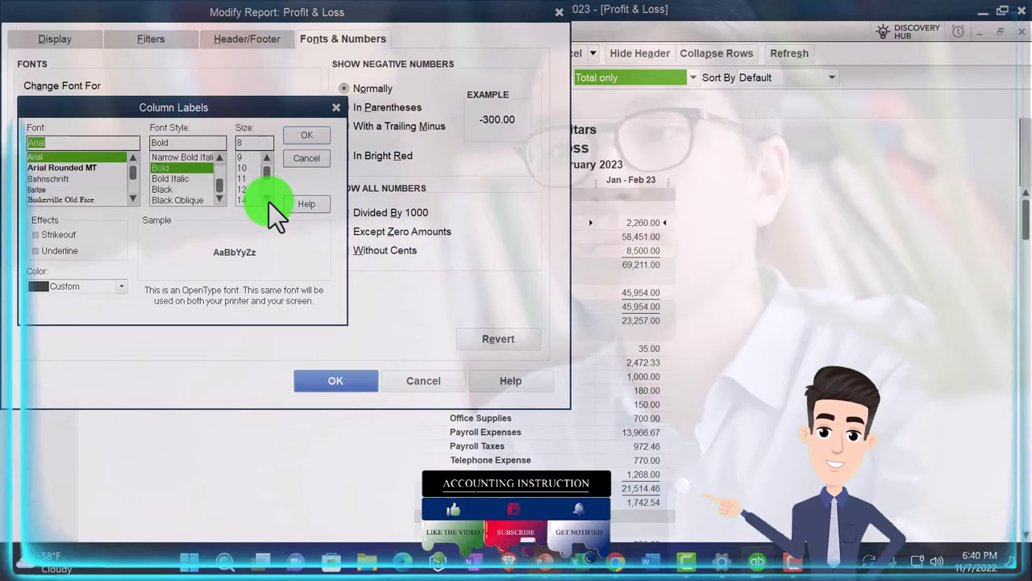
pyautogui.click(246, 200)
pyautogui.click(300, 137)
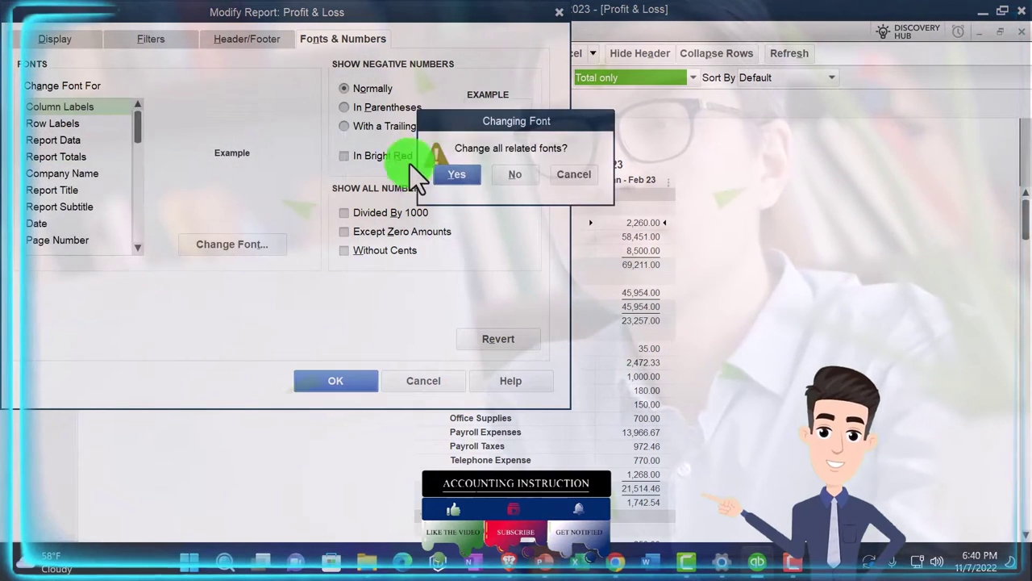
pyautogui.click(449, 171)
pyautogui.click(344, 377)
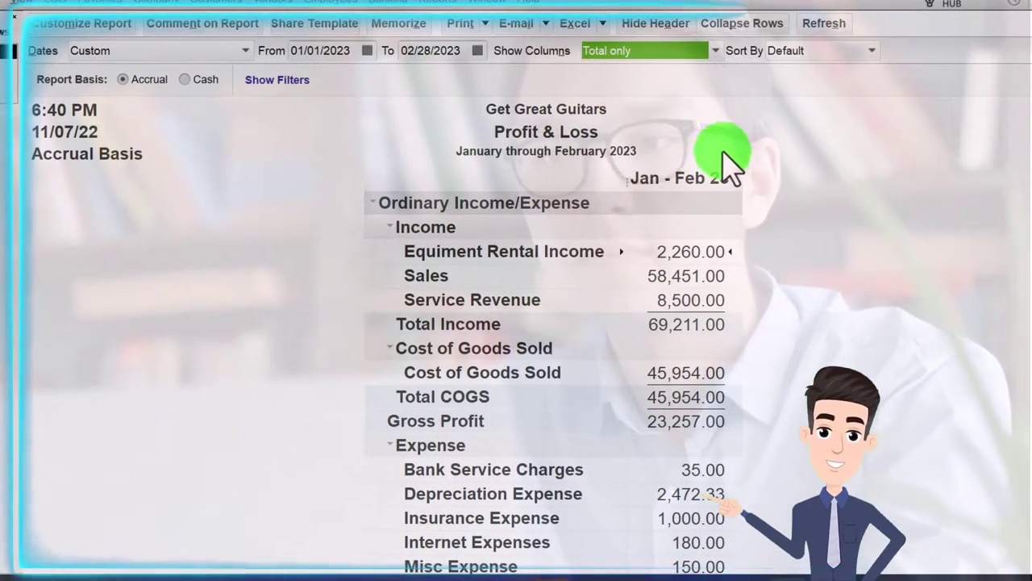
pyautogui.click(709, 49)
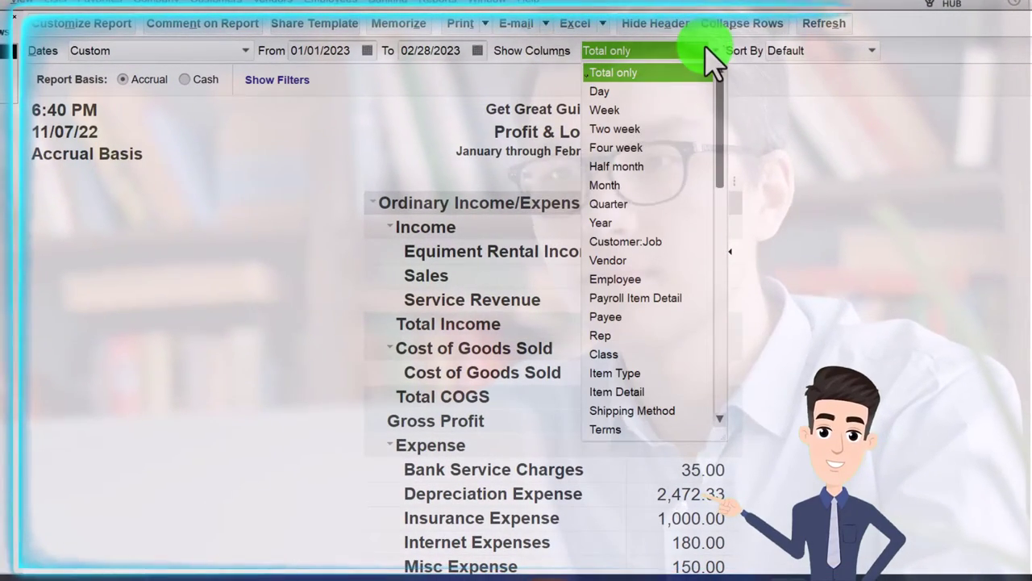
pyautogui.click(655, 186)
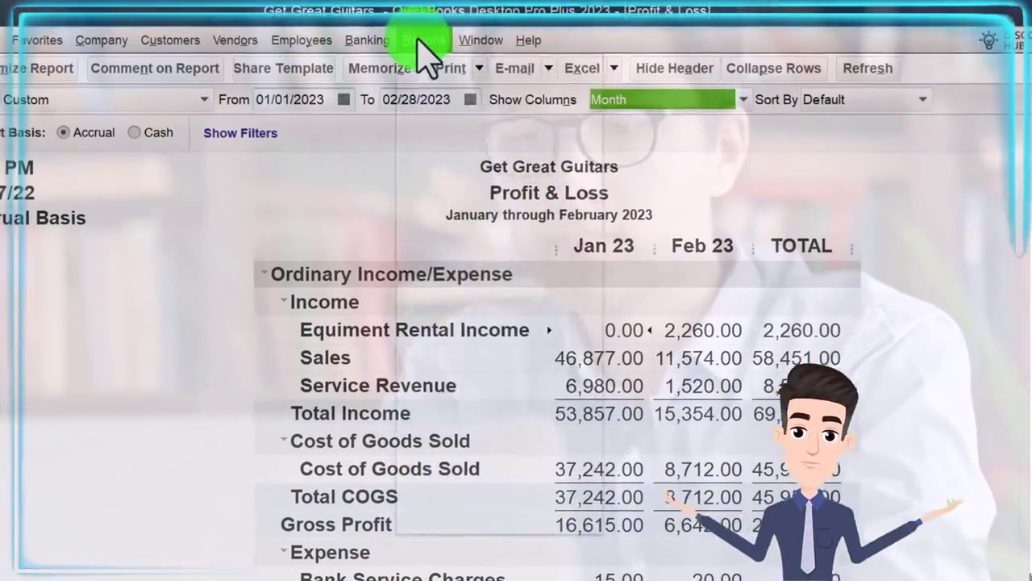
# Open the standard Balance Sheet report and customize its date range to run from 01/01/2023 to 02/28/2023.
pyautogui.click(421, 40)
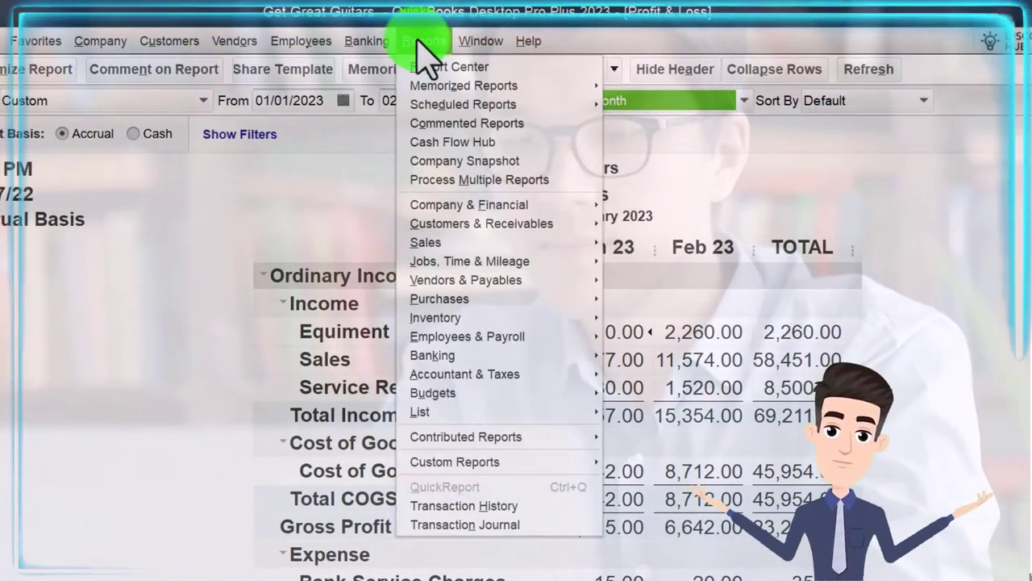
pyautogui.moveTo(477, 208)
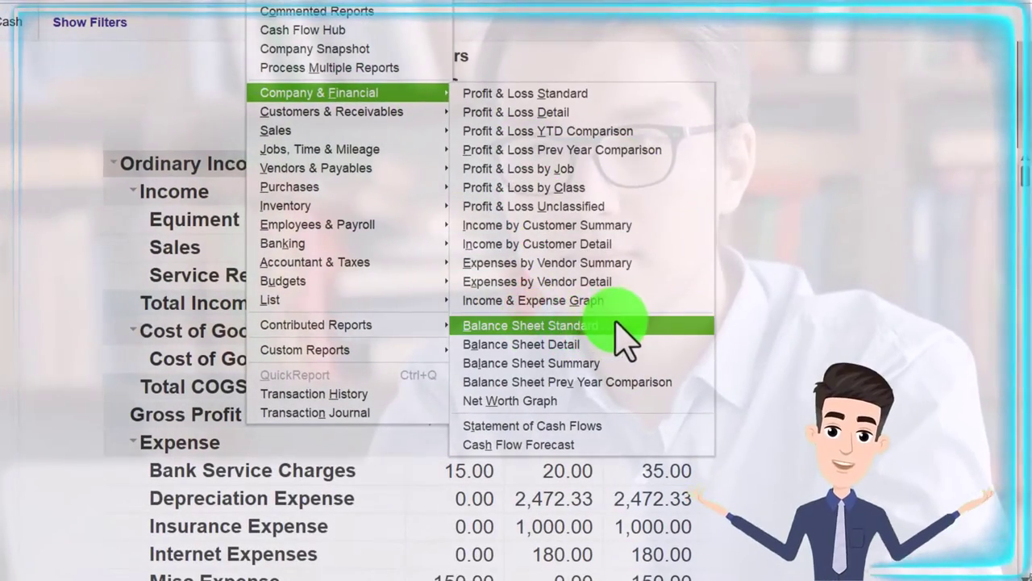
pyautogui.click(616, 324)
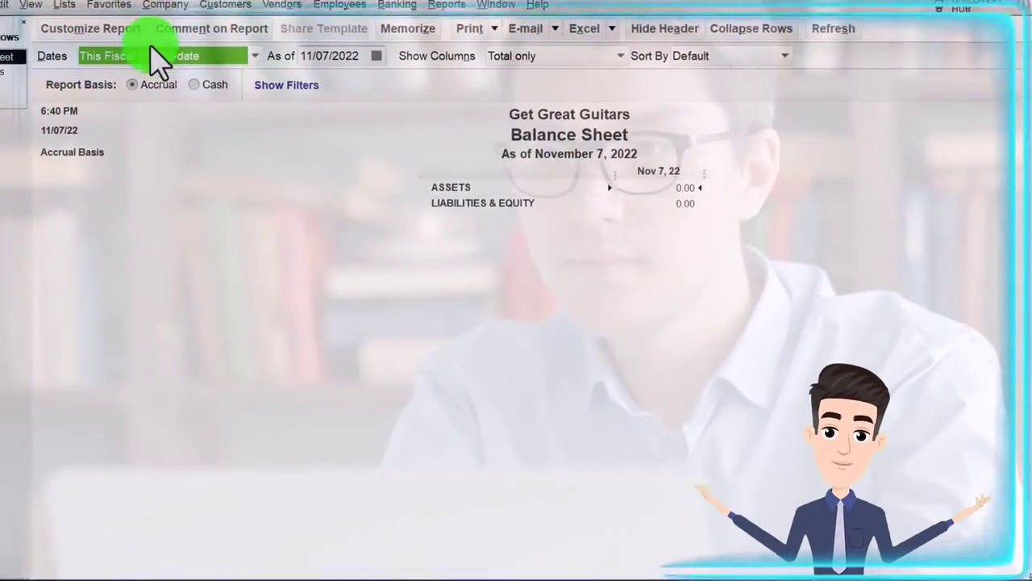
pyautogui.click(134, 29)
pyautogui.press('Tab')
pyautogui.write('01/01/2')
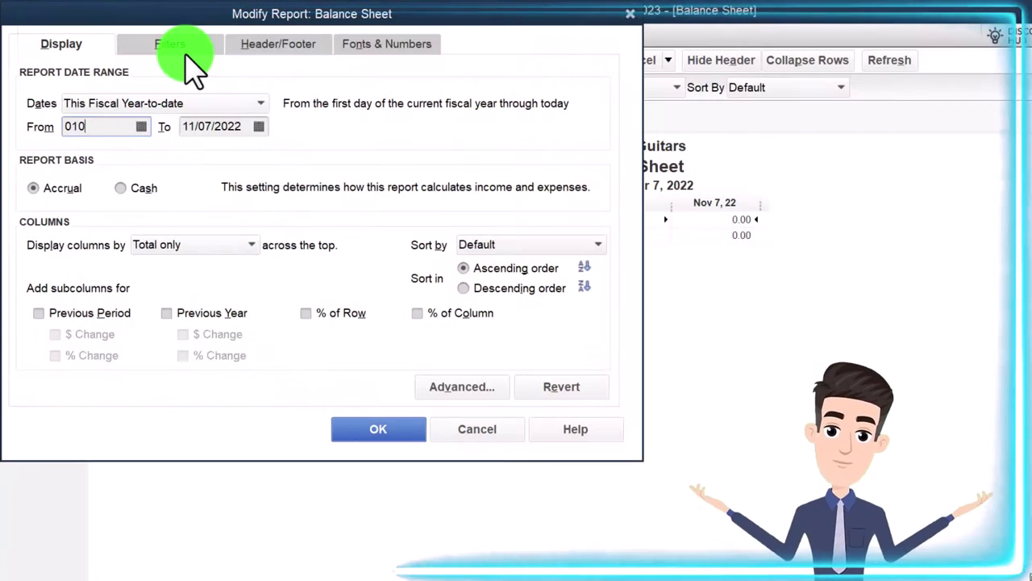
pyautogui.write('023')
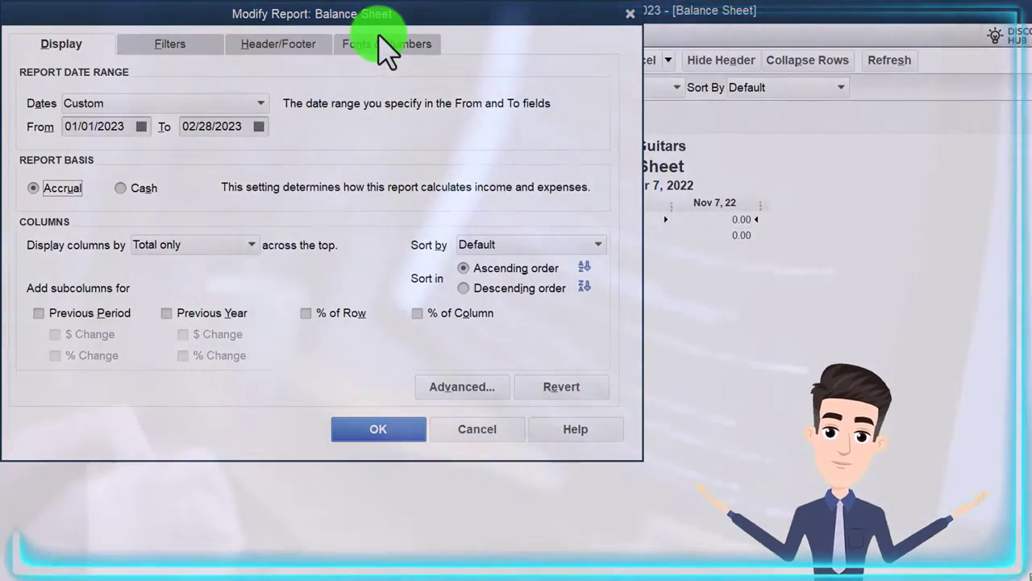
# Set the Balance Sheet's column labels and all related fonts to size 14, and show its columns by month.
pyautogui.click(383, 46)
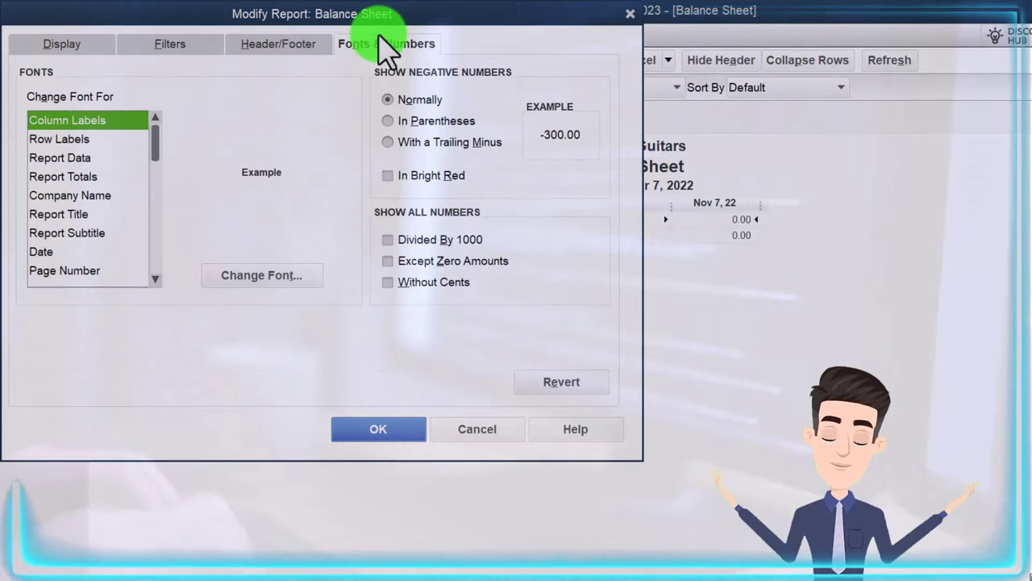
pyautogui.click(298, 284)
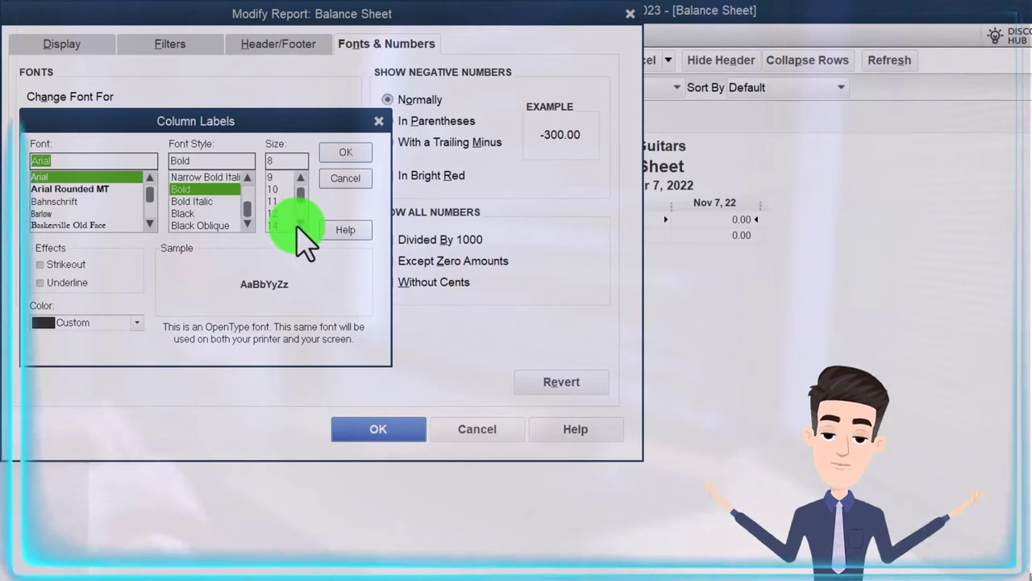
pyautogui.click(337, 154)
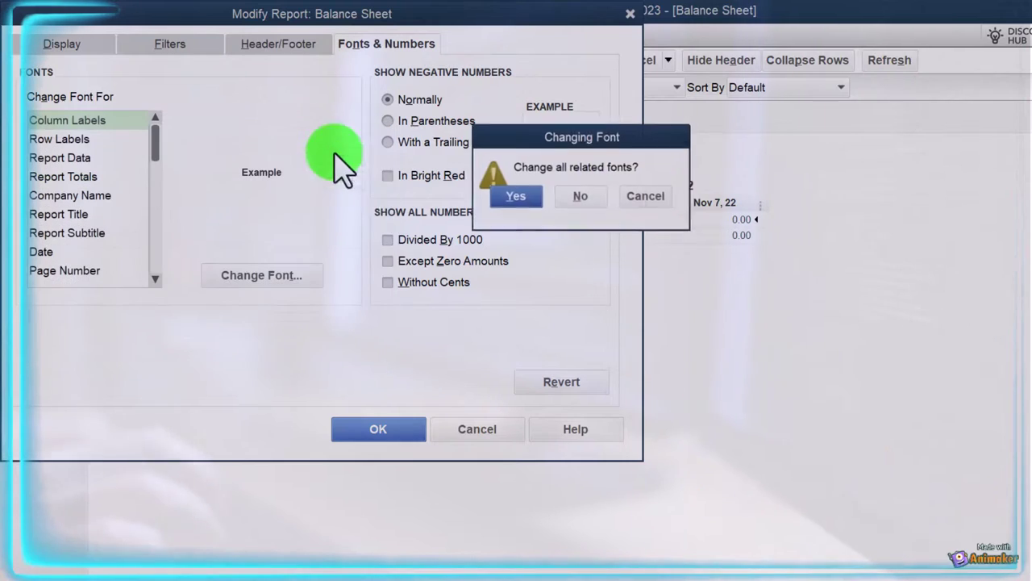
pyautogui.click(515, 196)
pyautogui.click(412, 432)
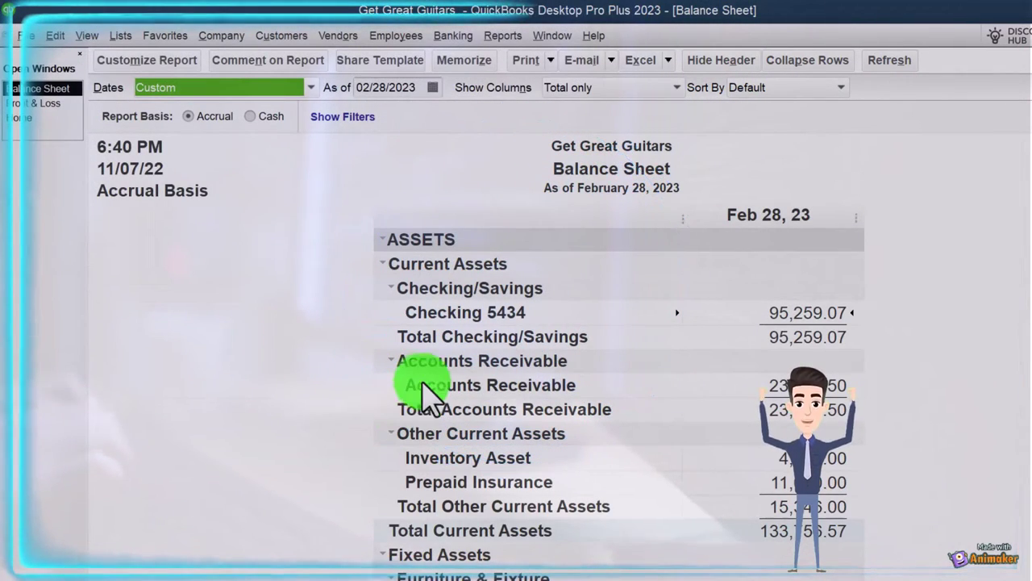
pyautogui.click(658, 89)
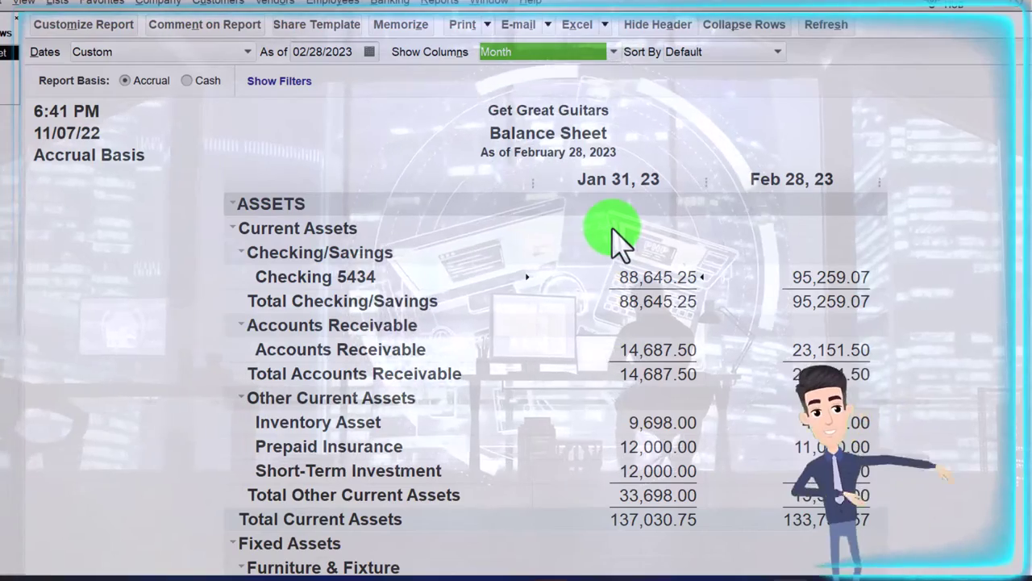
# Review the Balance Sheet's current and fixed assets by month and the Receive Payments stage of the home page's customer cycle.
pyautogui.scroll(-1, 612, 238)
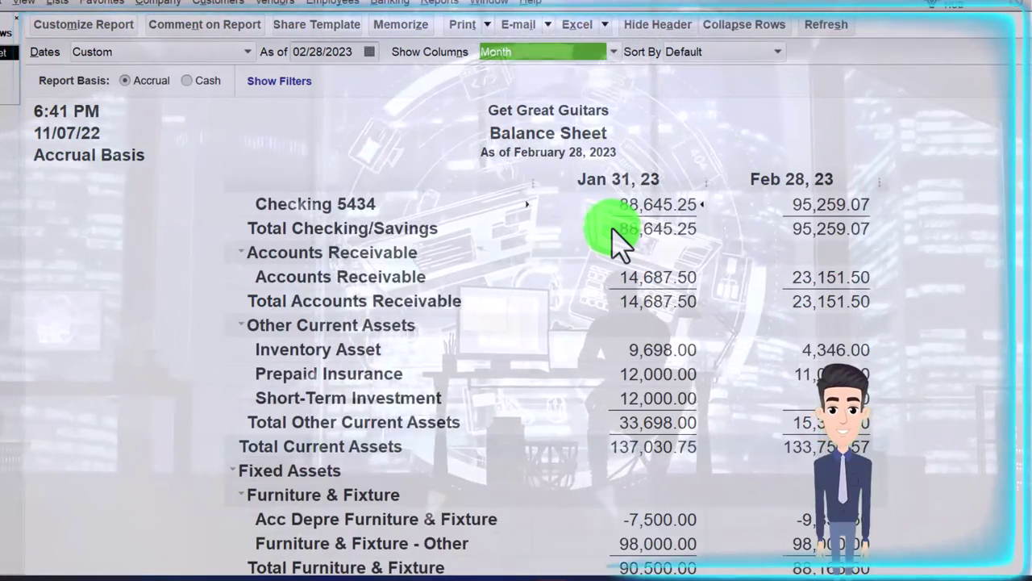
pyautogui.scroll(-1, 613, 238)
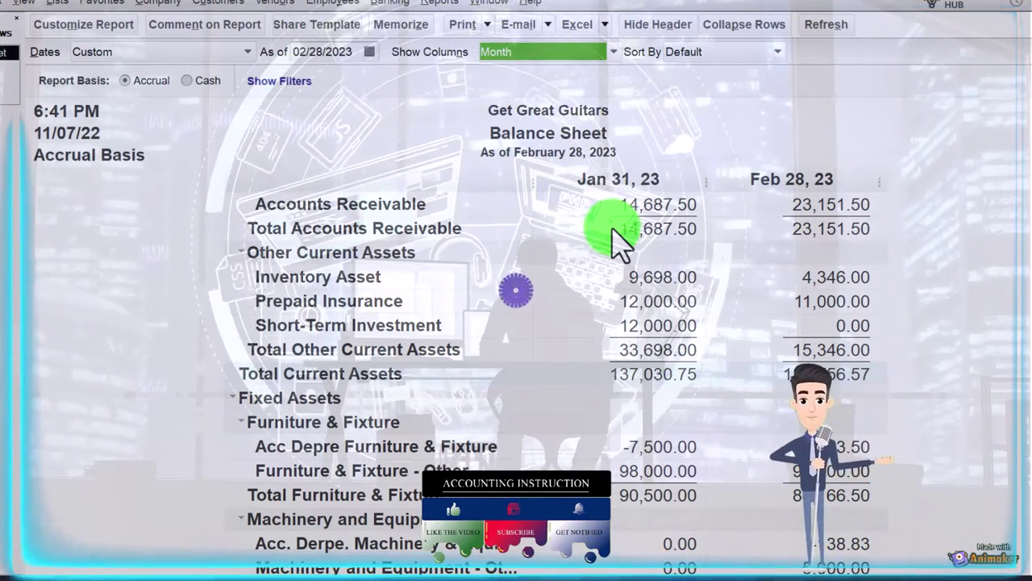
pyautogui.scroll(-1, 611, 232)
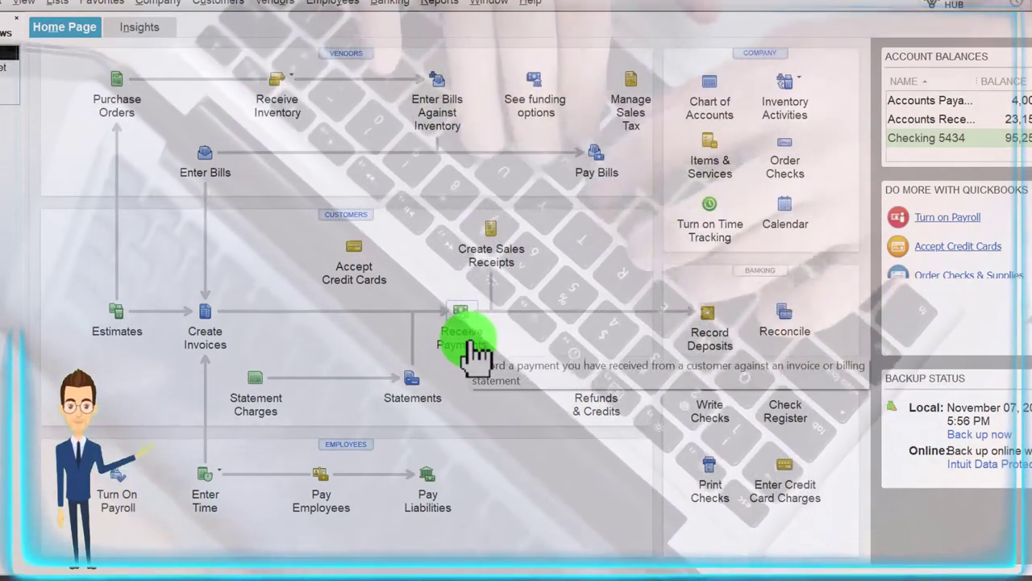
pyautogui.click(469, 346)
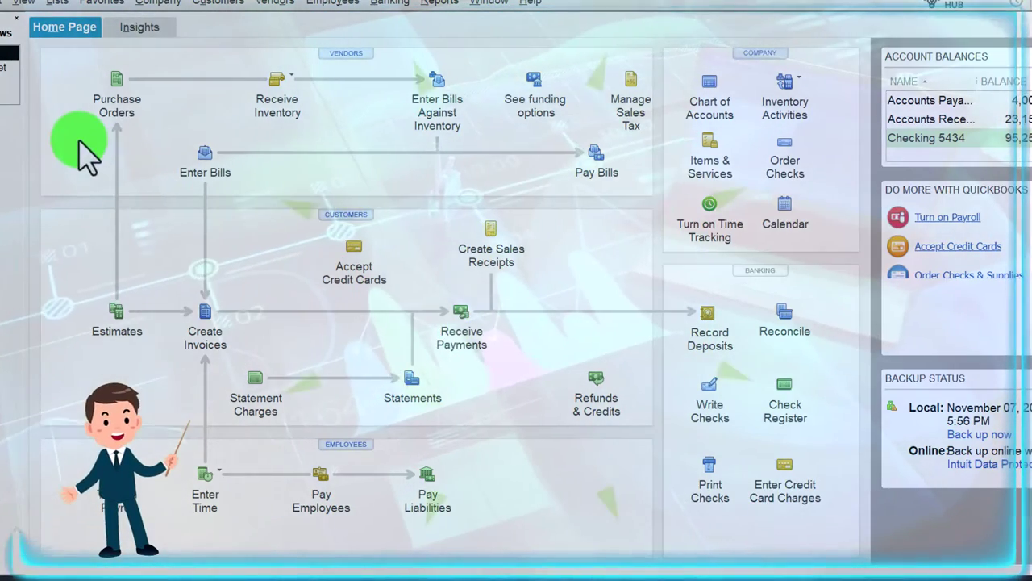
# Return to the Balance Sheet and examine its monthly liabilities, from accounts payable through loans, sales tax and unearned revenue.
pyautogui.click(6, 67)
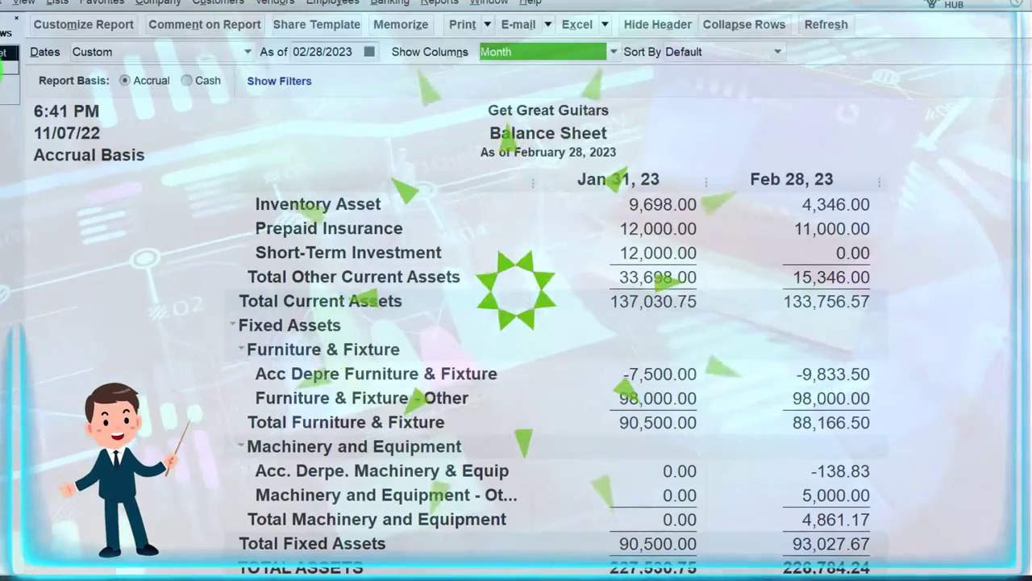
pyautogui.scroll(-2, 513, 442)
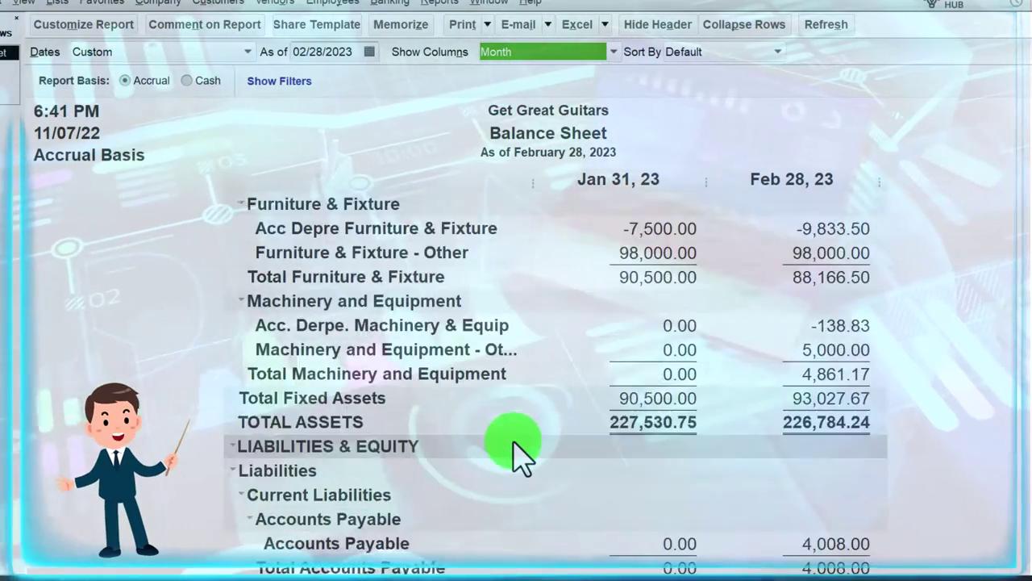
pyautogui.scroll(-2, 513, 442)
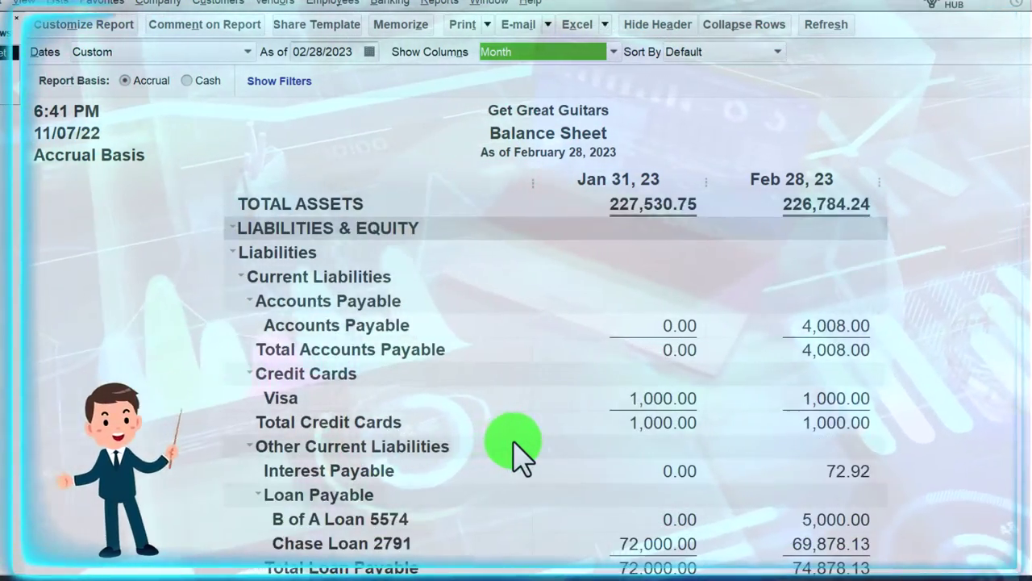
pyautogui.scroll(-1, 517, 456)
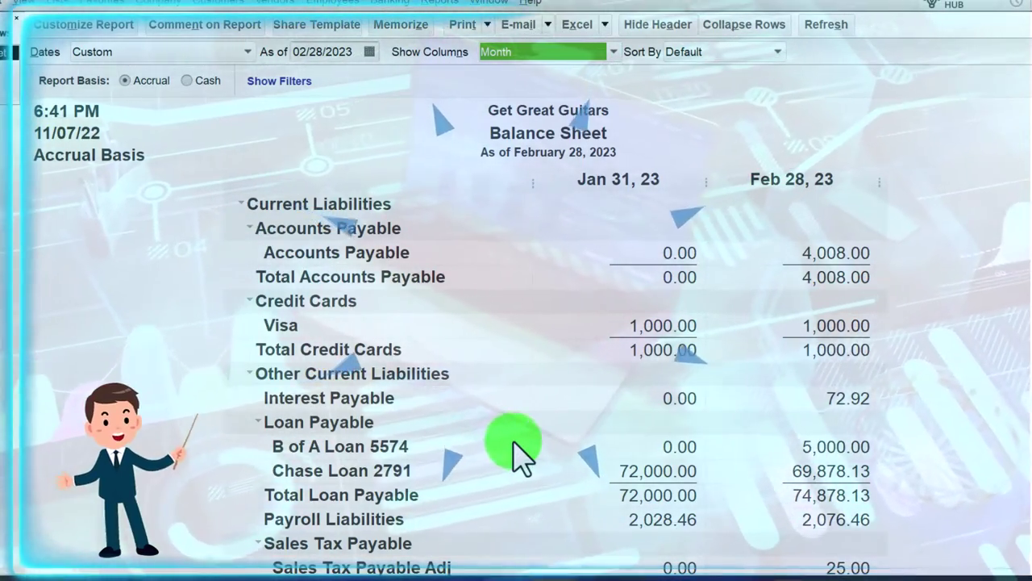
pyautogui.scroll(-2, 516, 455)
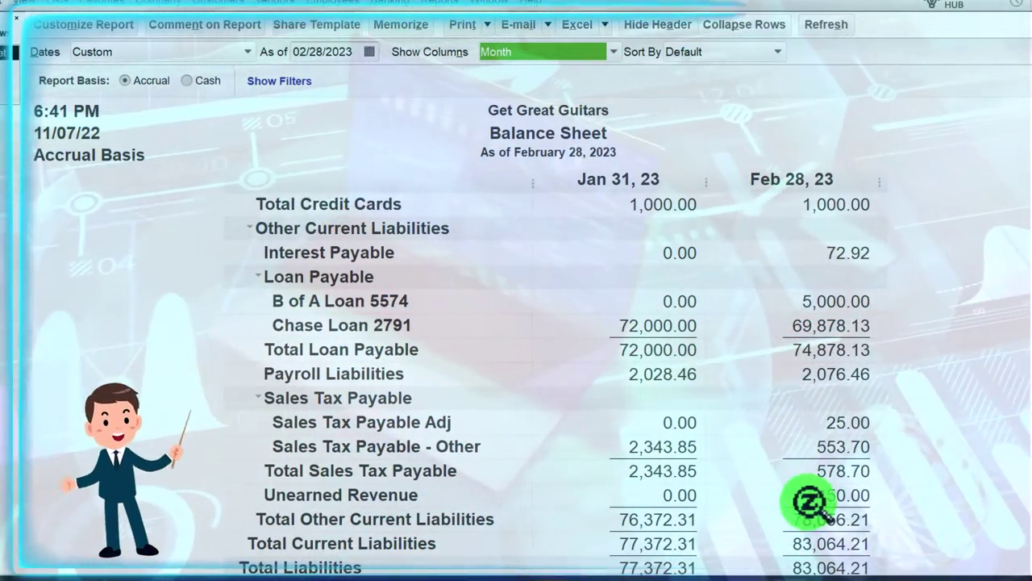
# Compare the Balance Sheet's monthly accounts receivable with its current liabilities, down to unearned revenue and the start of equity.
pyautogui.scroll(4, 809, 502)
pyautogui.scroll(5, 808, 501)
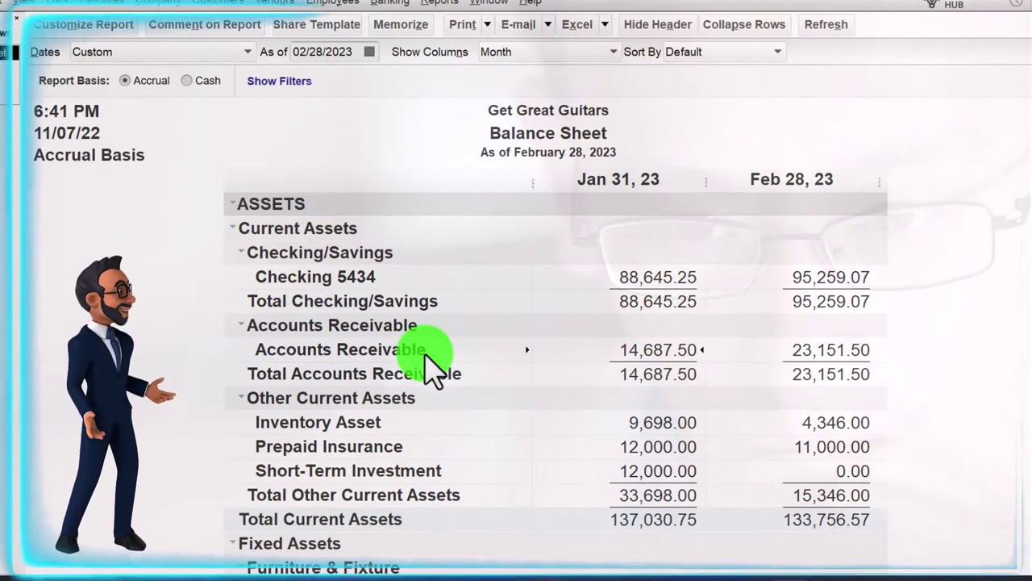
pyautogui.scroll(-9, 427, 363)
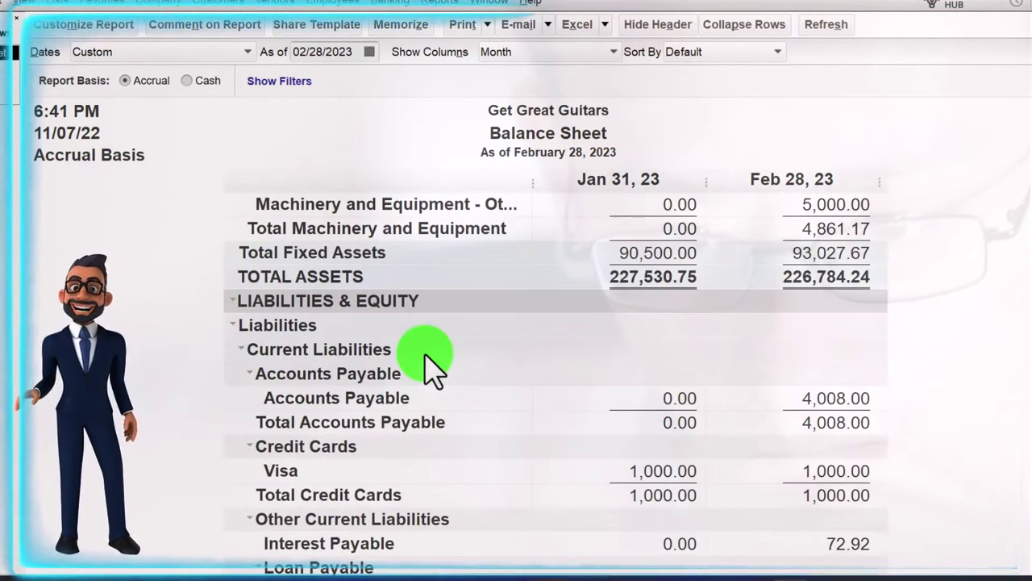
pyautogui.scroll(-3, 431, 369)
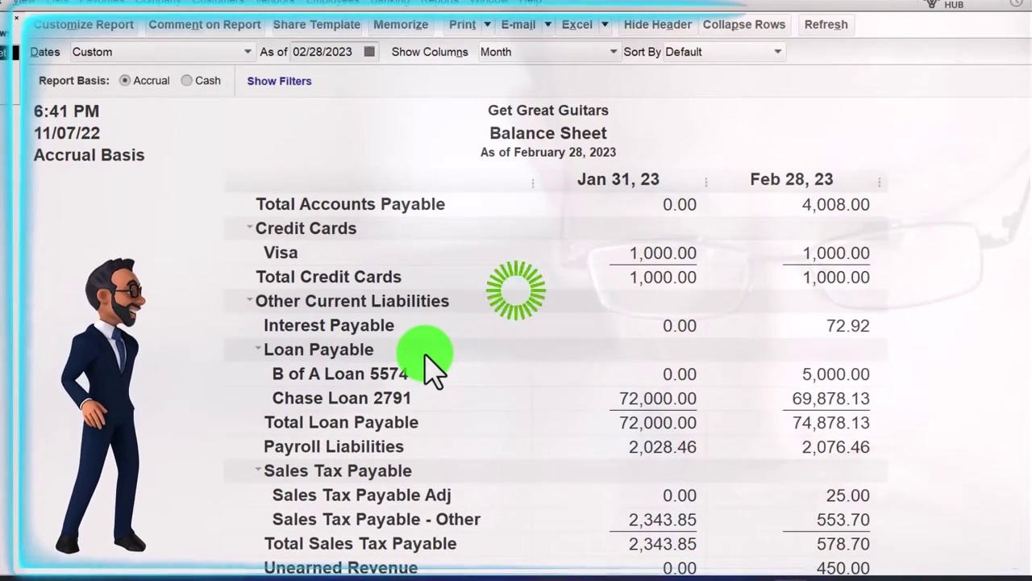
pyautogui.scroll(-3, 427, 369)
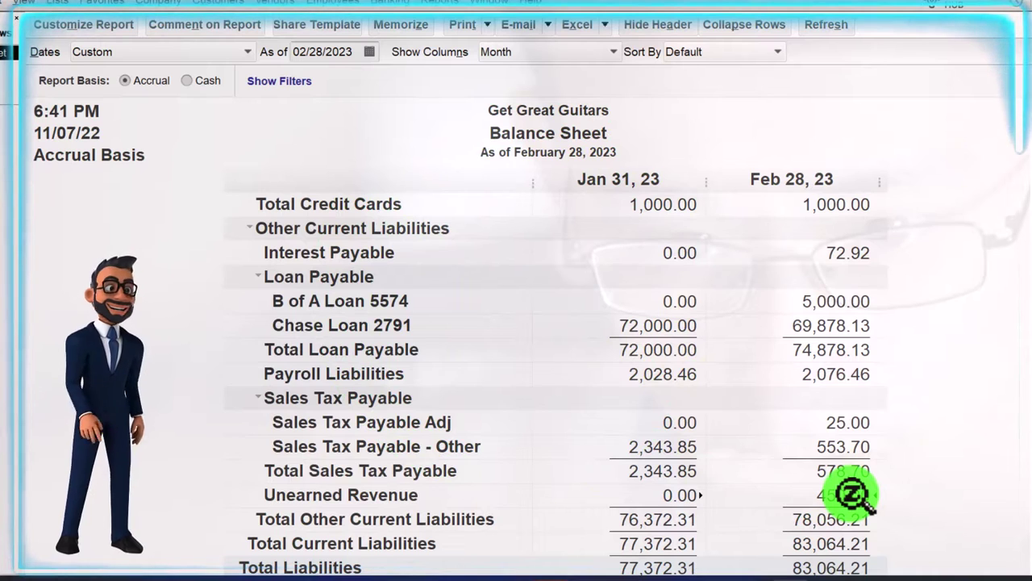
pyautogui.scroll(-3, 427, 369)
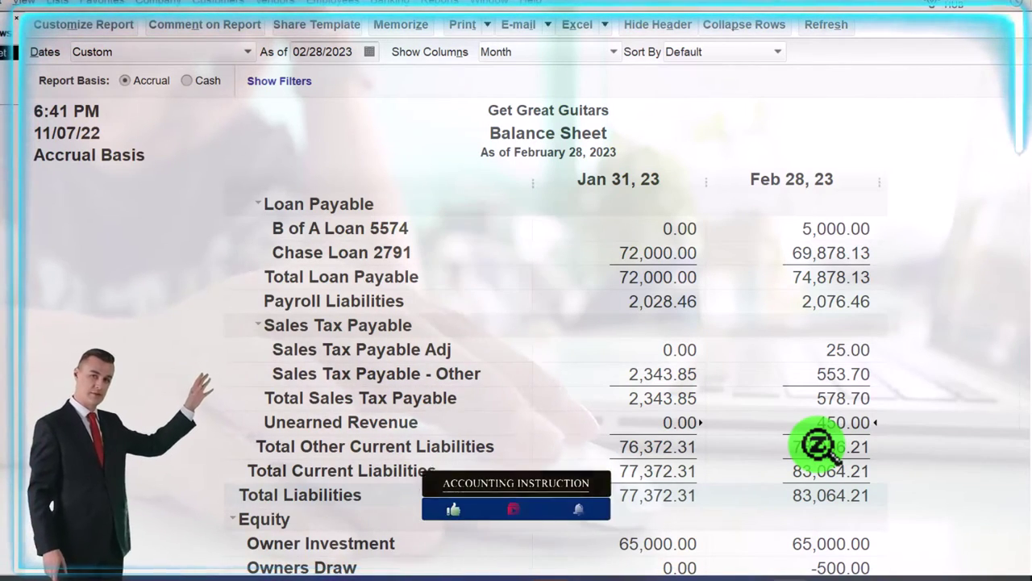
pyautogui.scroll(5, 818, 445)
pyautogui.scroll(7, 835, 457)
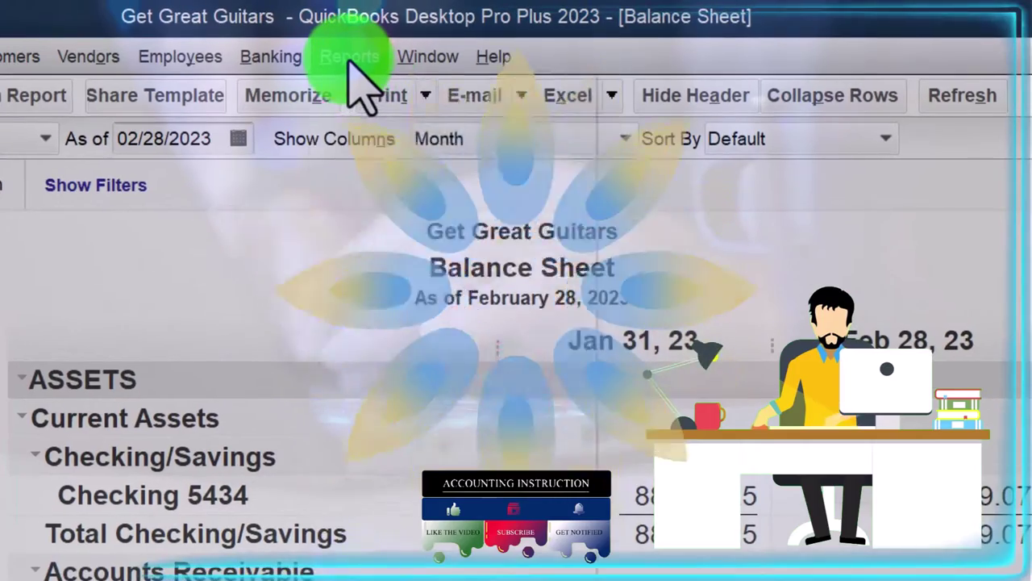
# Open the Customer Balance Detail report and set its end date to 02/28/2023.
pyautogui.click(440, 2)
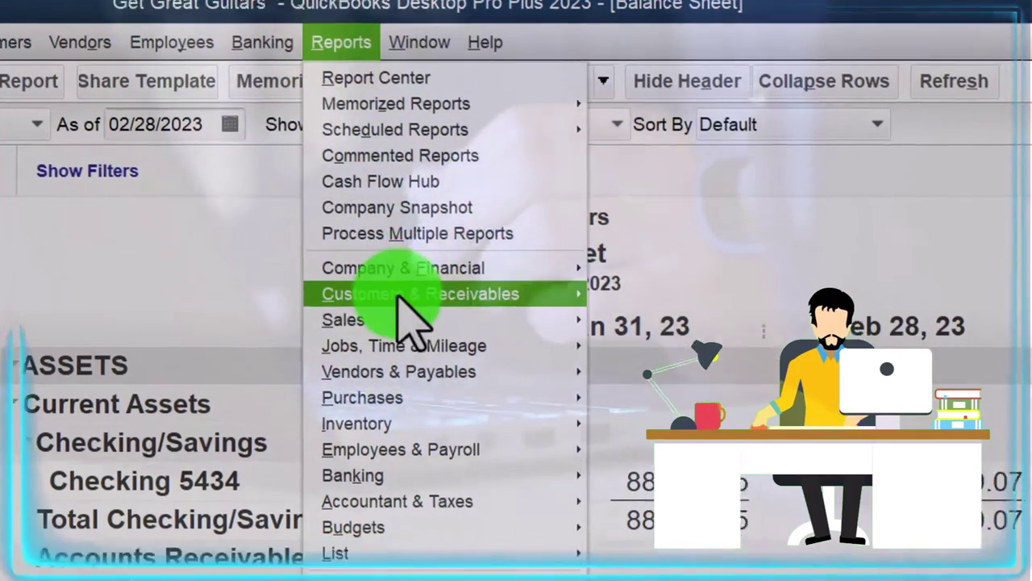
pyautogui.moveTo(533, 312)
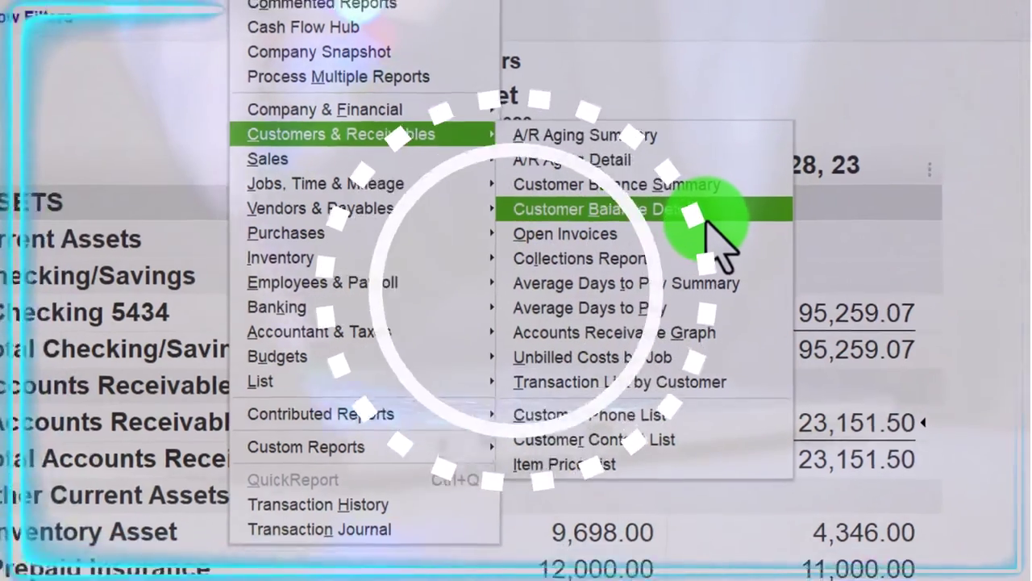
pyautogui.click(706, 219)
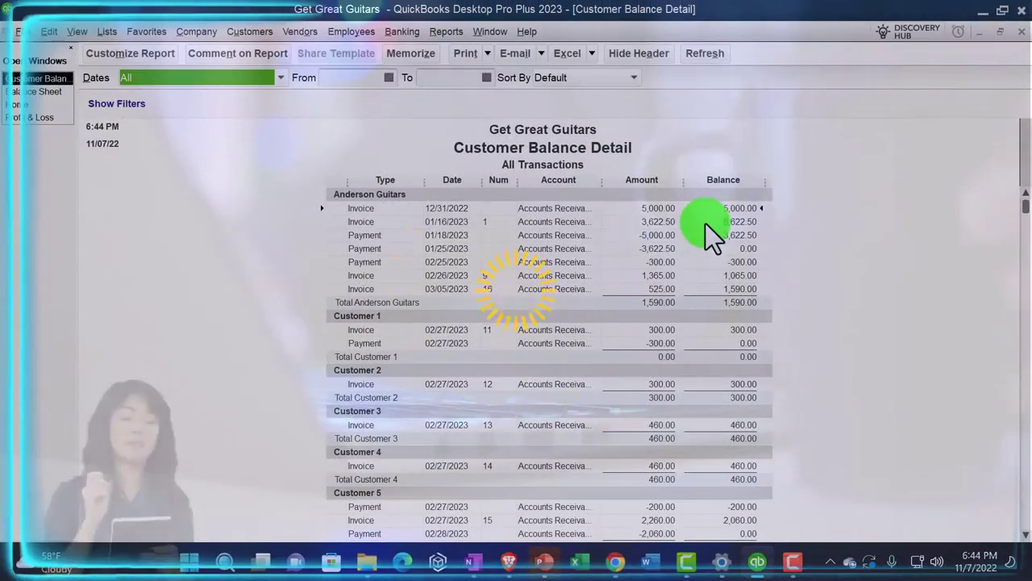
pyautogui.write('02')
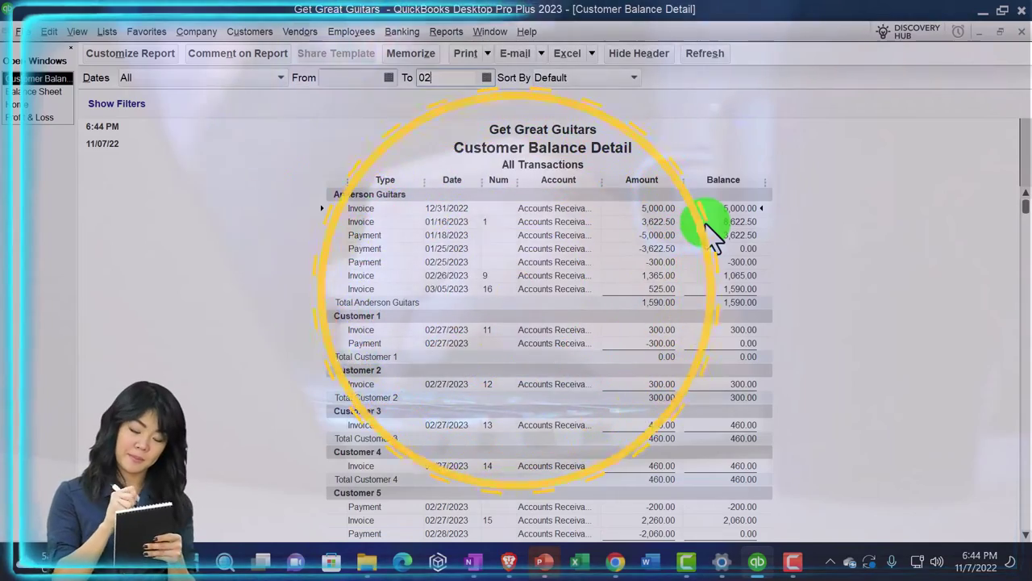
pyautogui.write('/28/2023')
pyautogui.press('Tab')
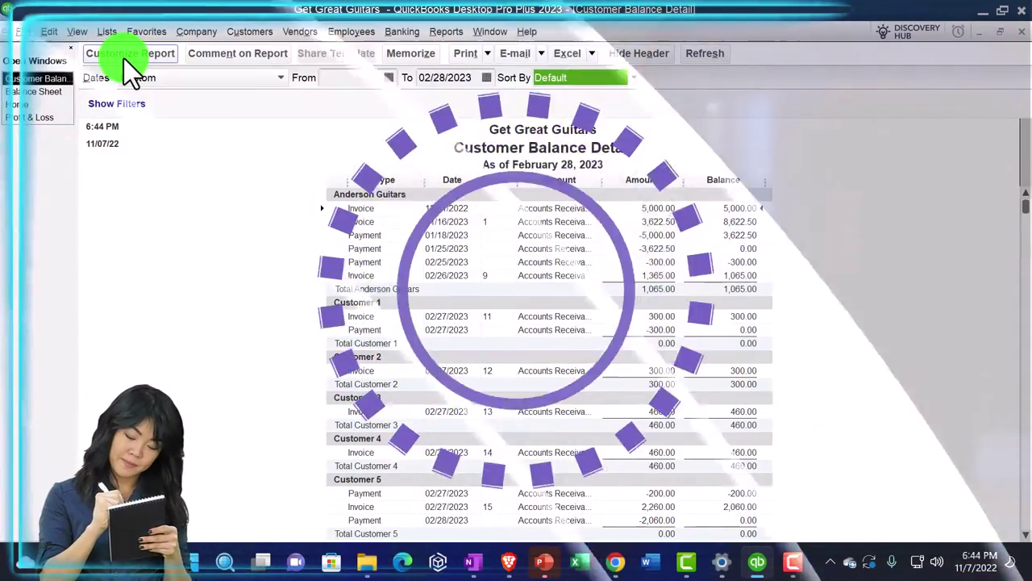
# Enlarge the Customer Balance Detail's column labels and all related fonts, and widen the Account column to fit the full account names.
pyautogui.click(124, 58)
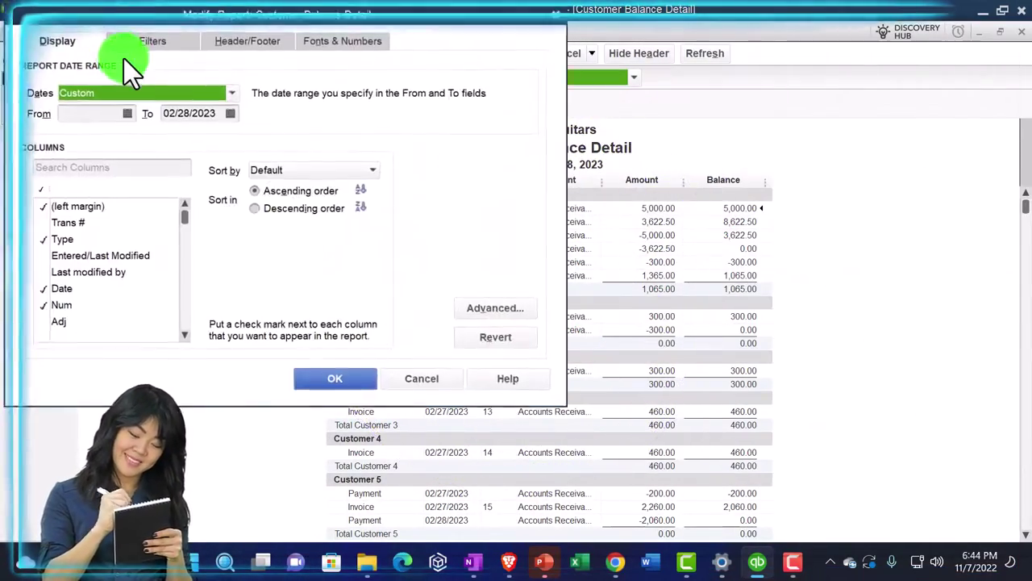
pyautogui.click(324, 36)
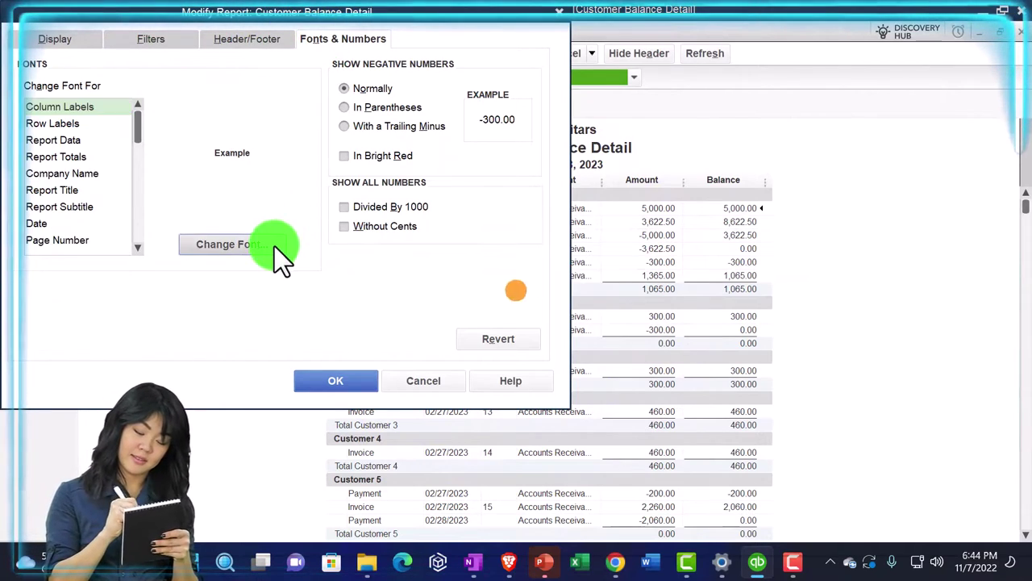
pyautogui.click(234, 244)
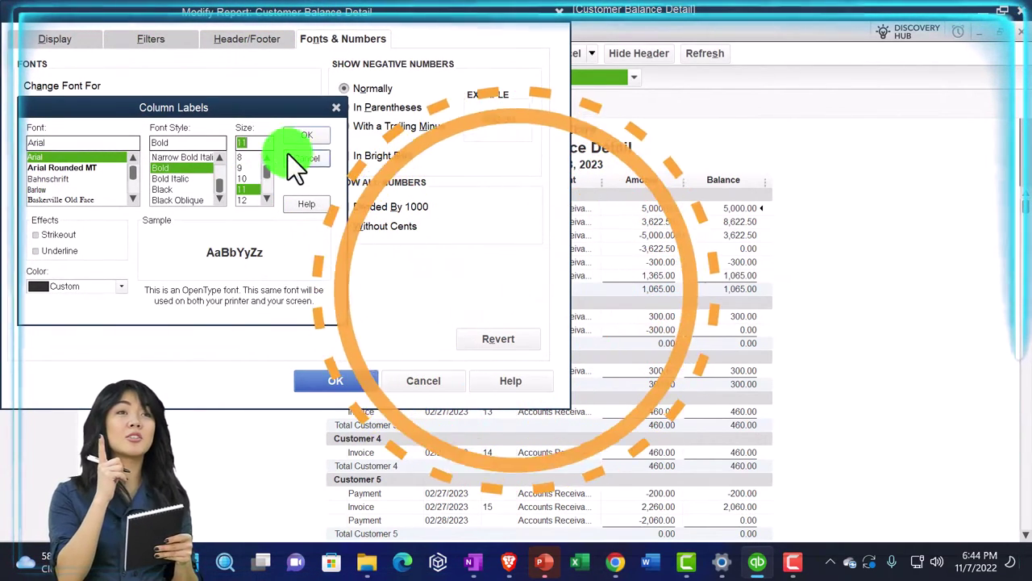
pyautogui.click(301, 136)
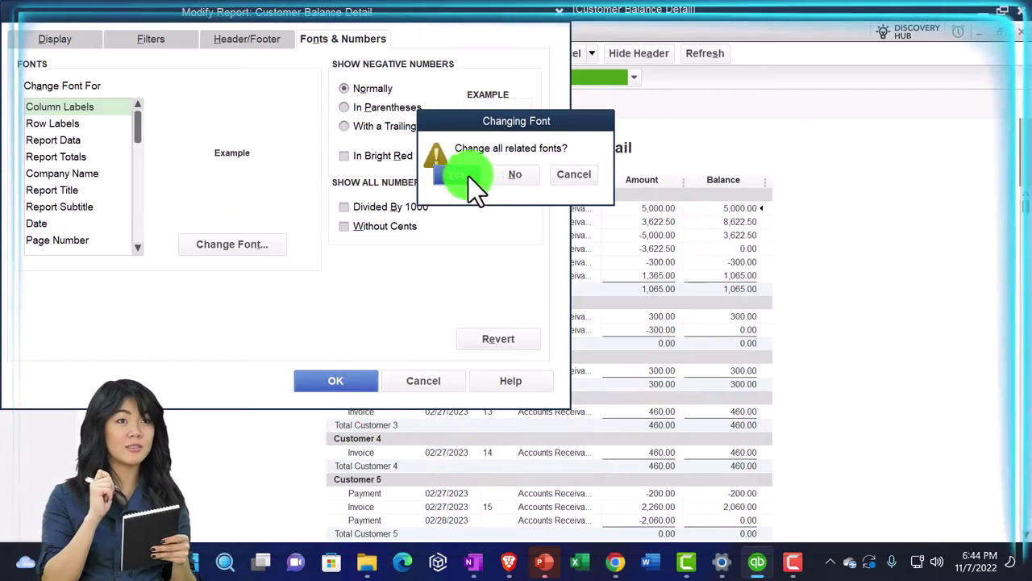
pyautogui.click(455, 175)
pyautogui.click(357, 378)
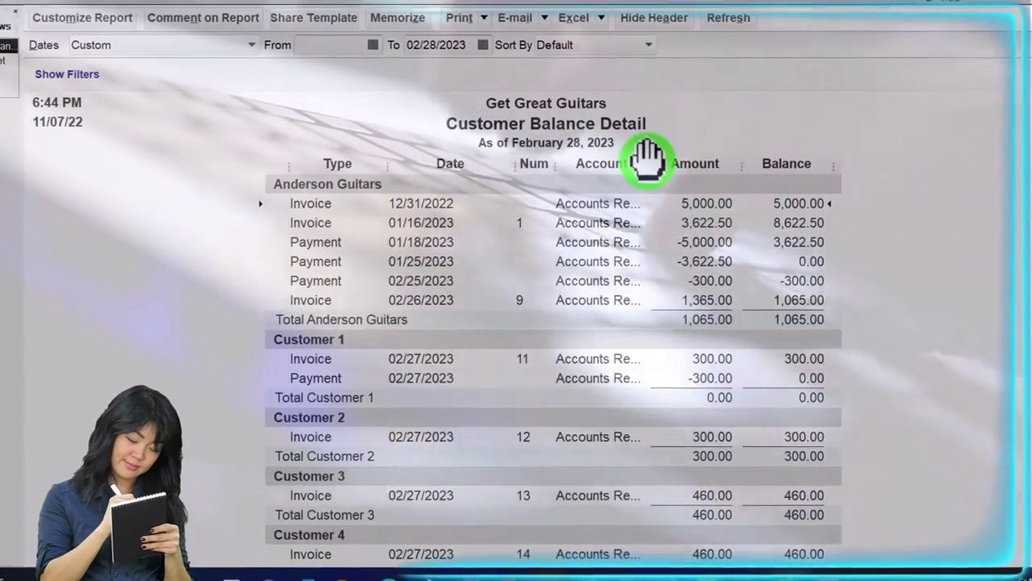
pyautogui.moveTo(652, 165); pyautogui.dragTo(696, 163)
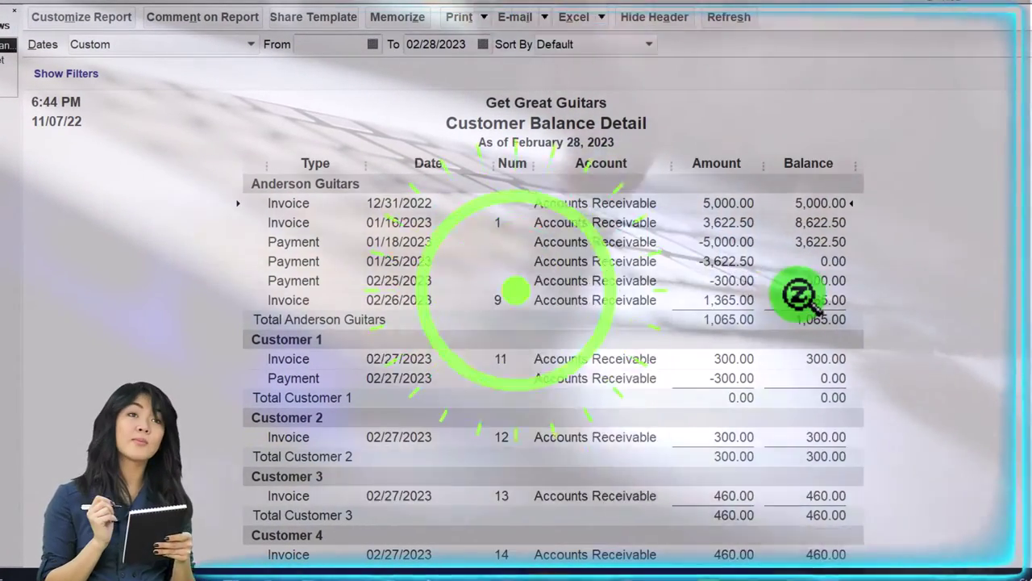
# Examine each customer's invoices, payments and balances in the Customer Balance Detail, including negative balances and the ZZZ Adjusting Entries.
pyautogui.scroll(-6, 798, 296)
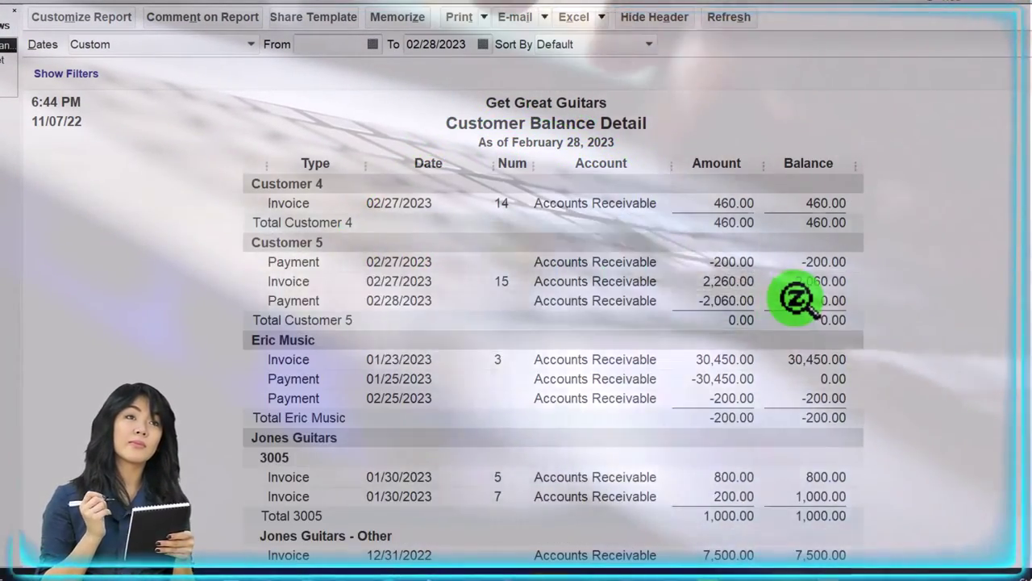
pyautogui.scroll(-4, 735, 363)
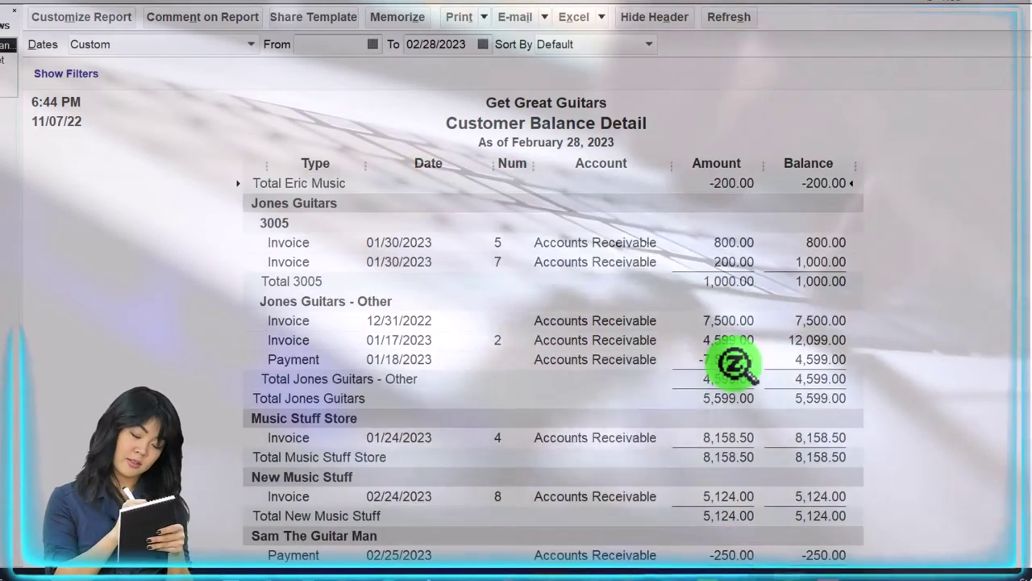
pyautogui.scroll(-2, 734, 365)
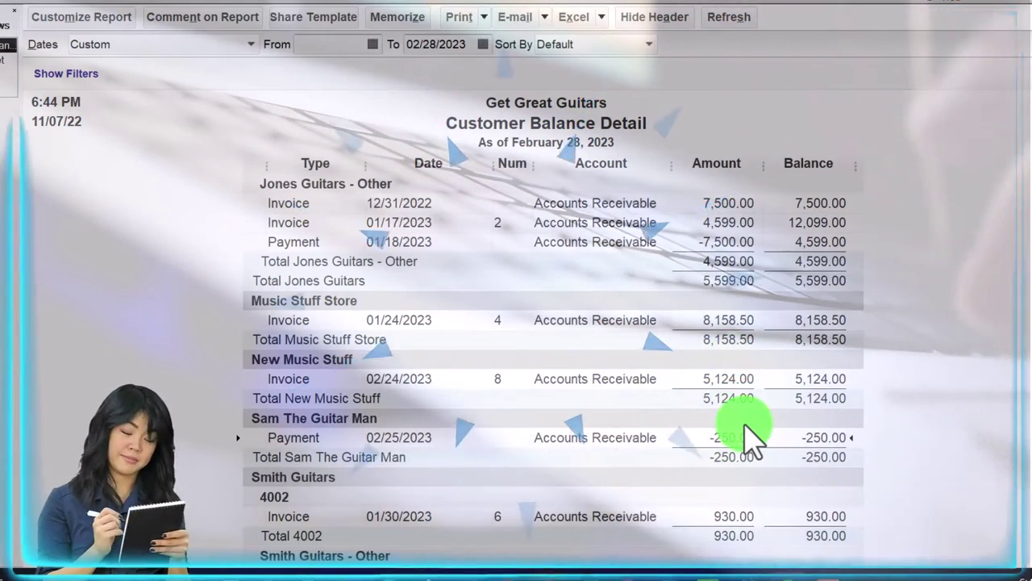
pyautogui.scroll(-1, 746, 436)
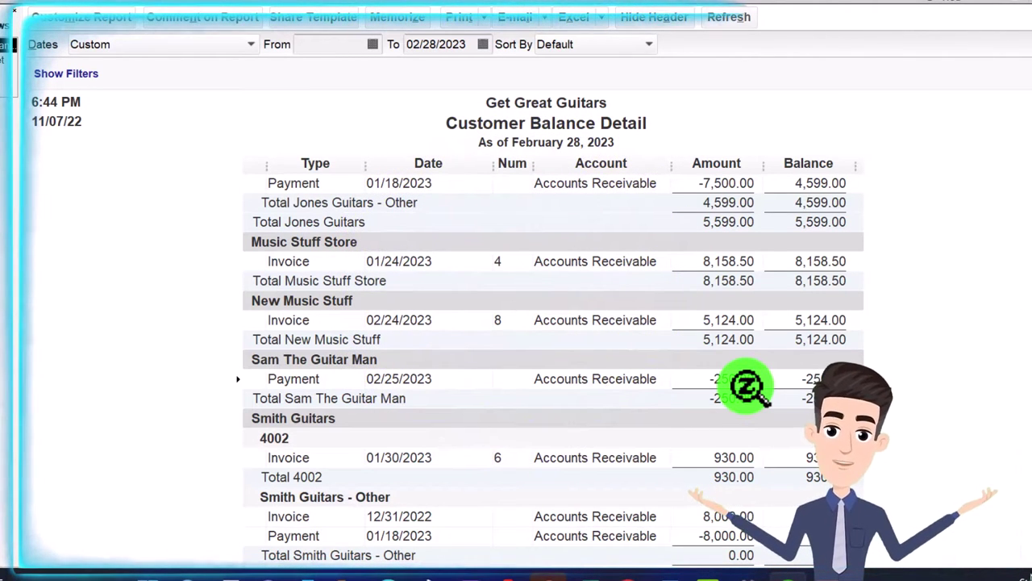
pyautogui.scroll(12, 747, 388)
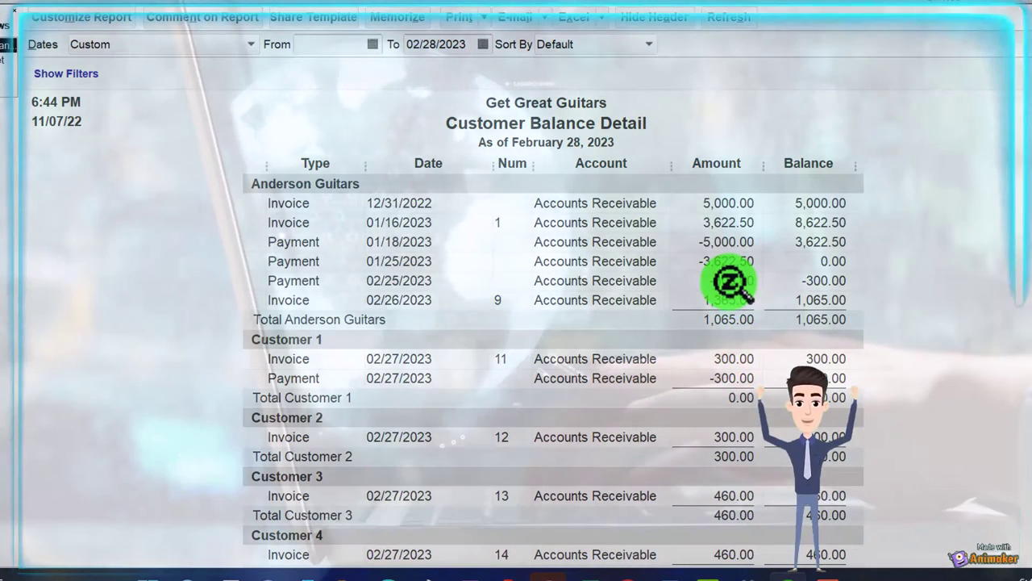
pyautogui.click(730, 281)
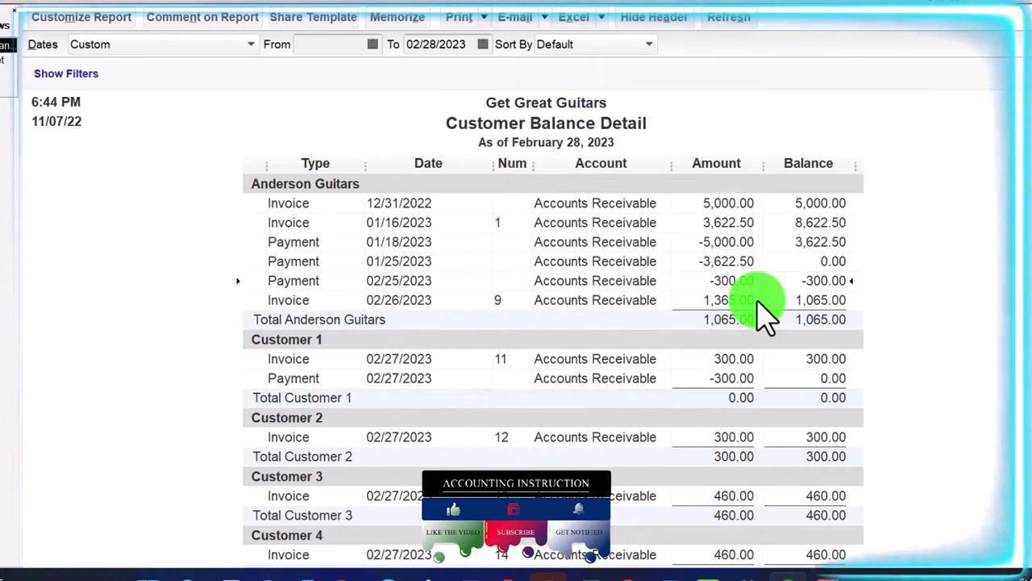
pyautogui.scroll(-10, 762, 310)
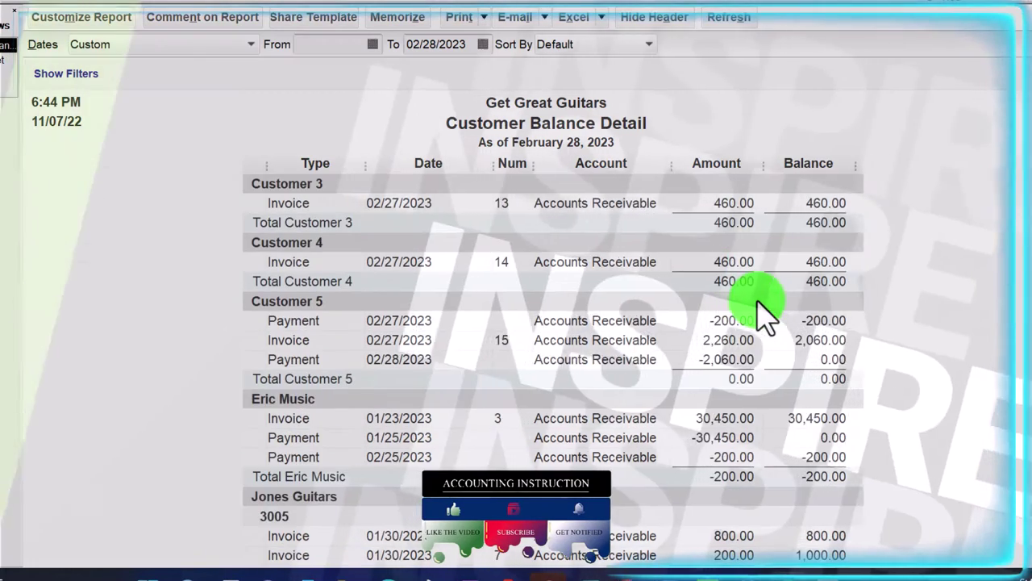
pyautogui.scroll(-3, 762, 314)
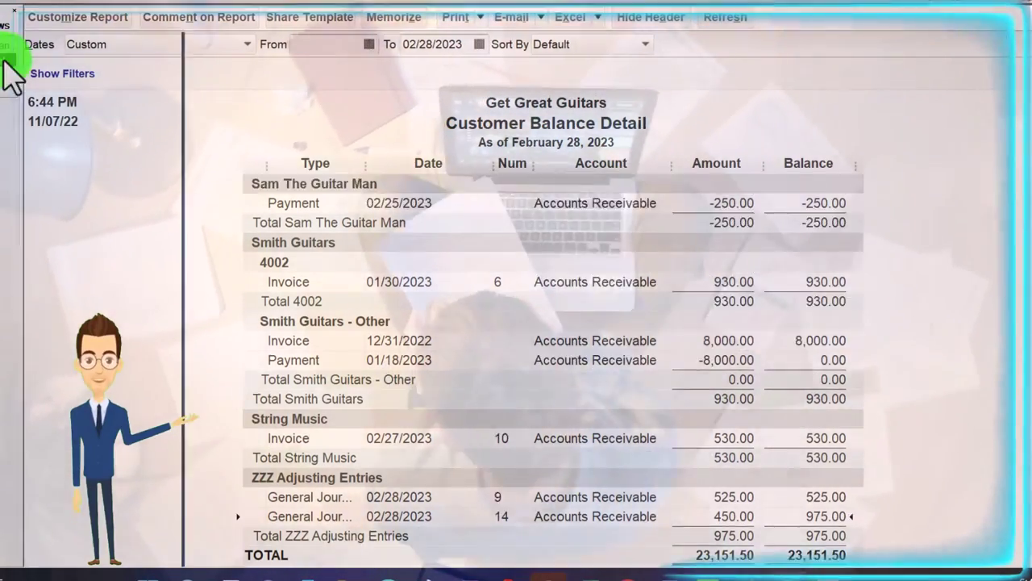
# Return to the Balance Sheet and examine unearned revenue among the other current liabilities.
pyautogui.click(7, 45)
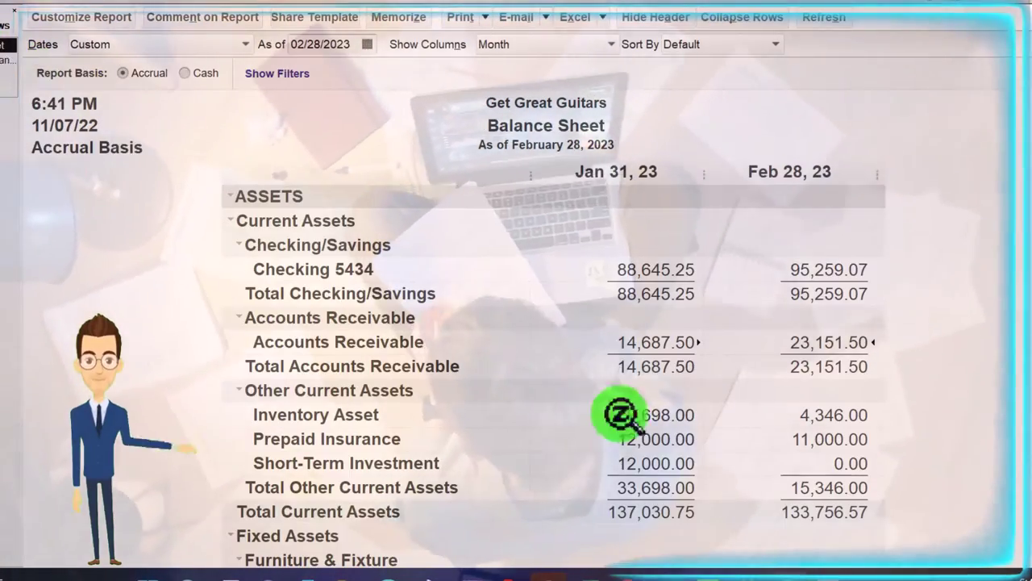
pyautogui.scroll(-2, 666, 458)
pyautogui.scroll(-7, 665, 458)
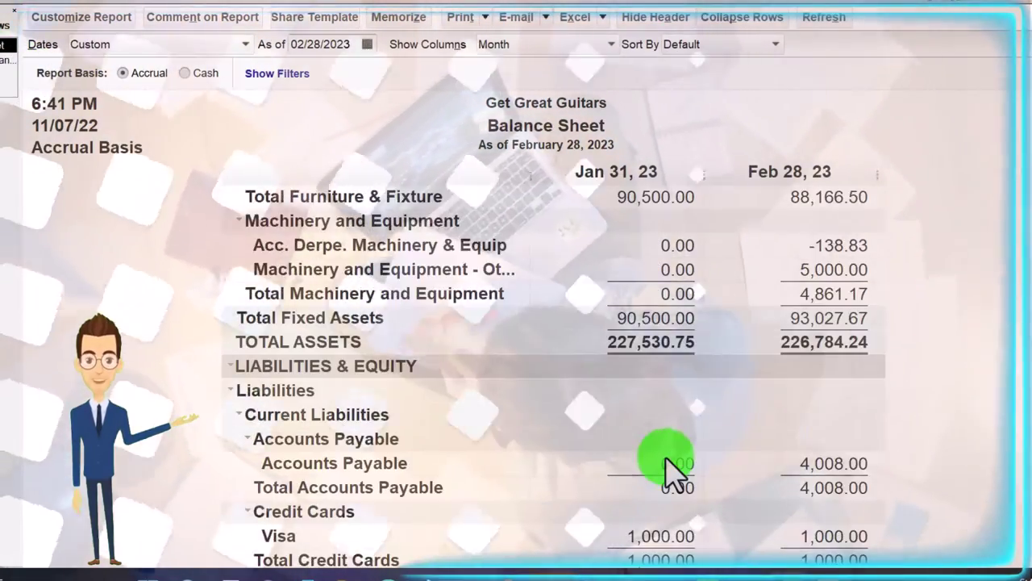
pyautogui.scroll(-4, 665, 460)
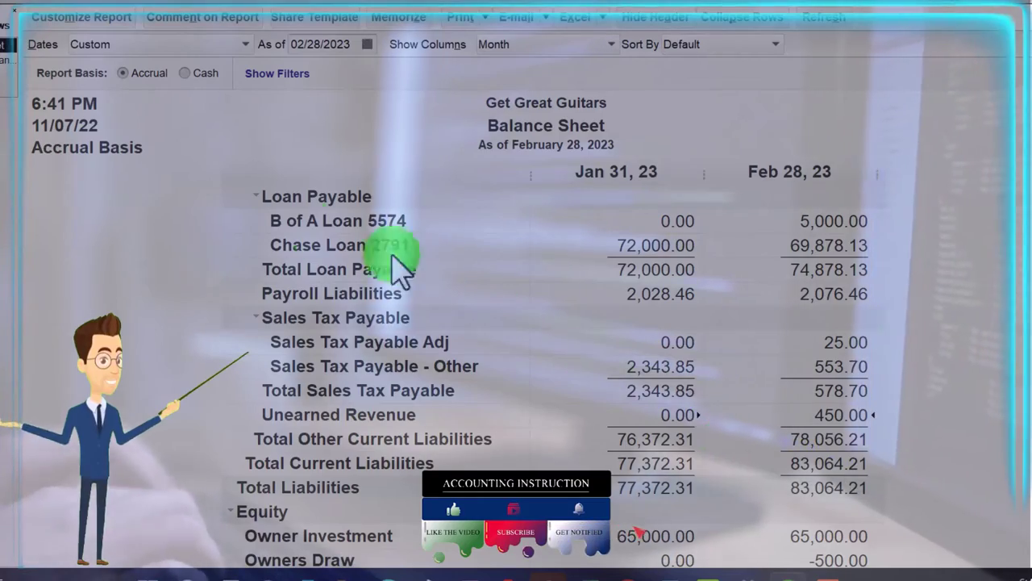
# Open the Chart of Accounts and bring up the Unearned Revenue account's register.
pyautogui.click(161, 41)
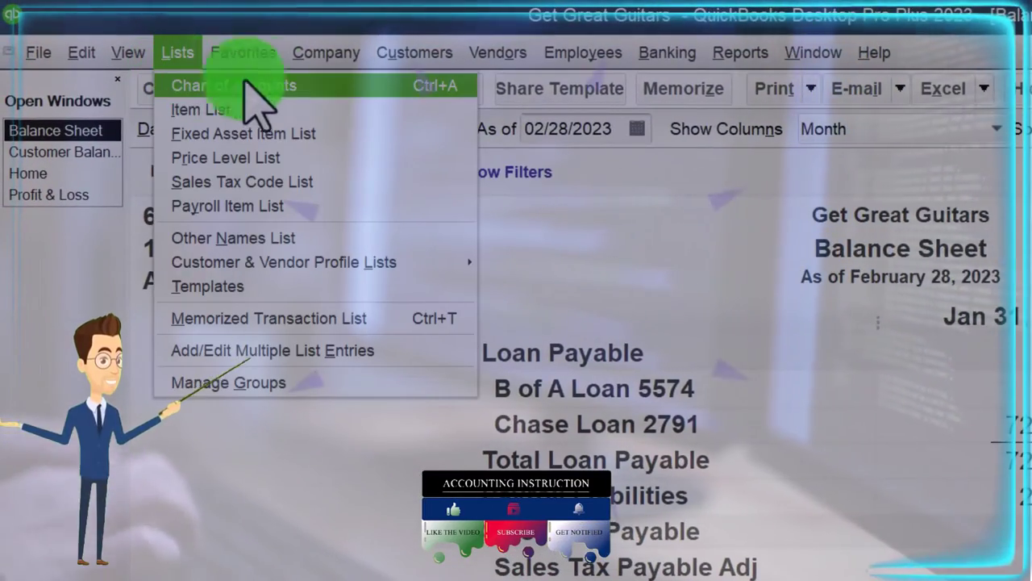
pyautogui.click(326, 85)
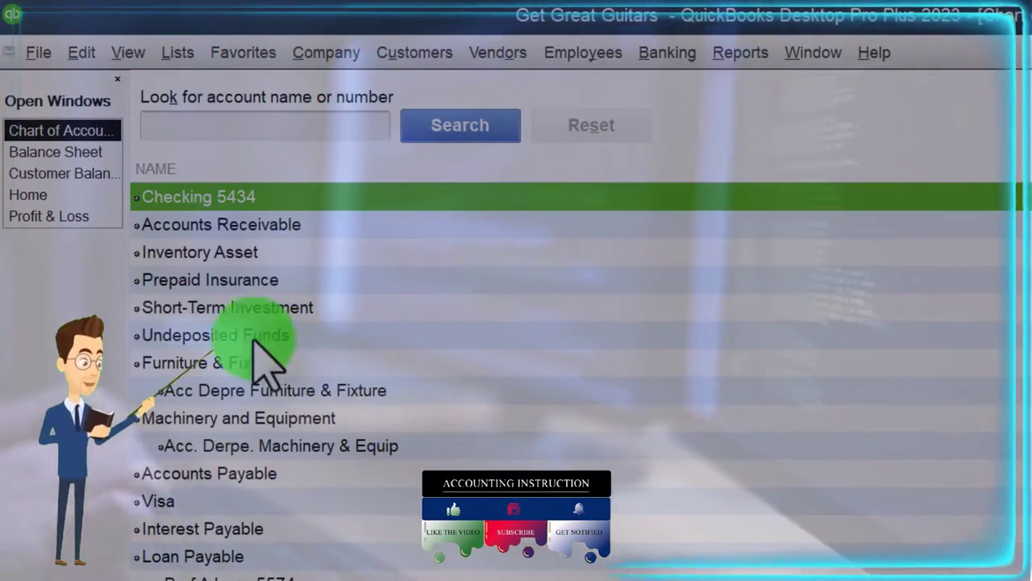
pyautogui.scroll(-3, 290, 428)
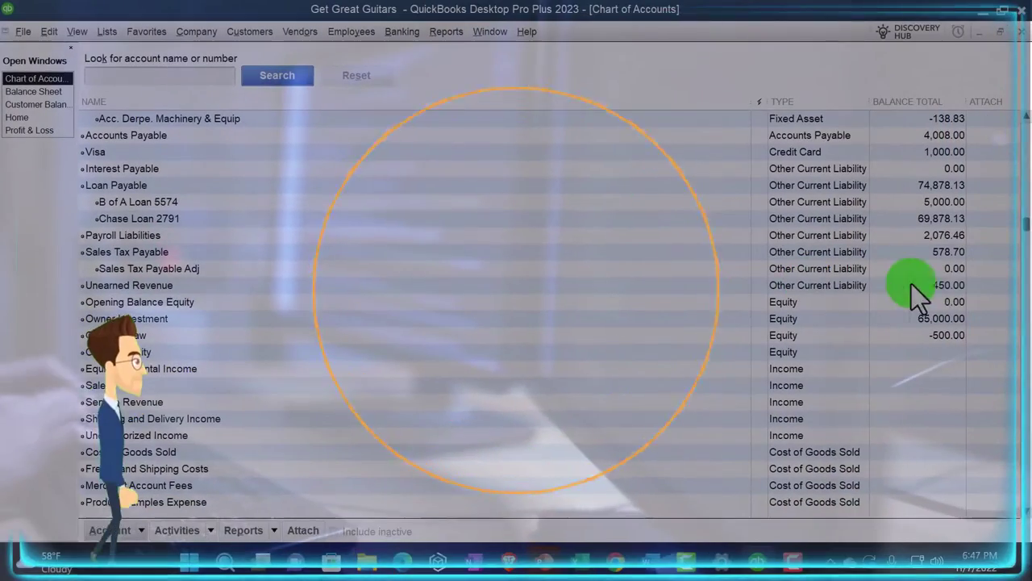
pyautogui.doubleClick(942, 284)
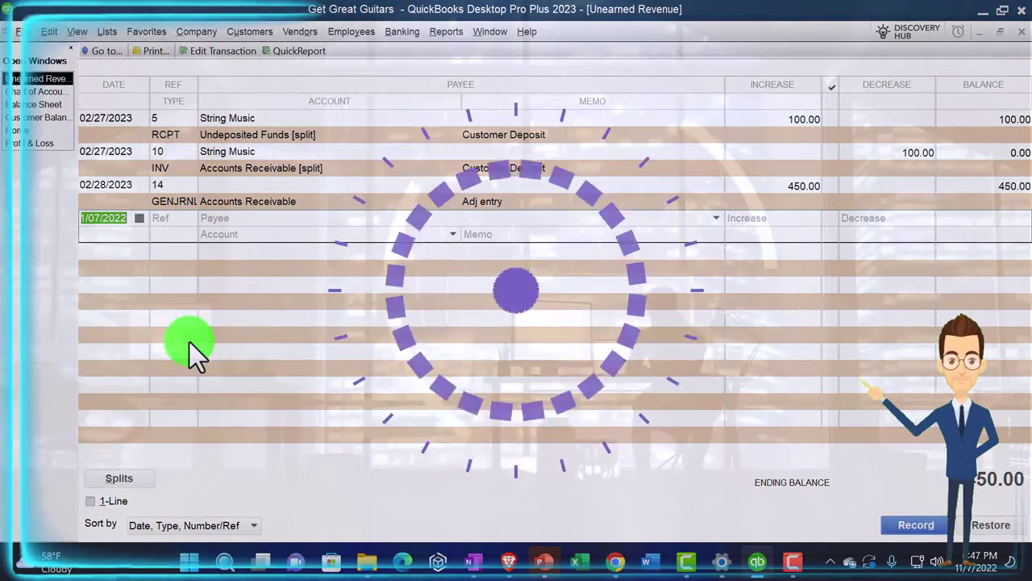
# Start a new Unearned Revenue register entry dated 03/01/2023 with a decrease of 450.00.
pyautogui.write('03')
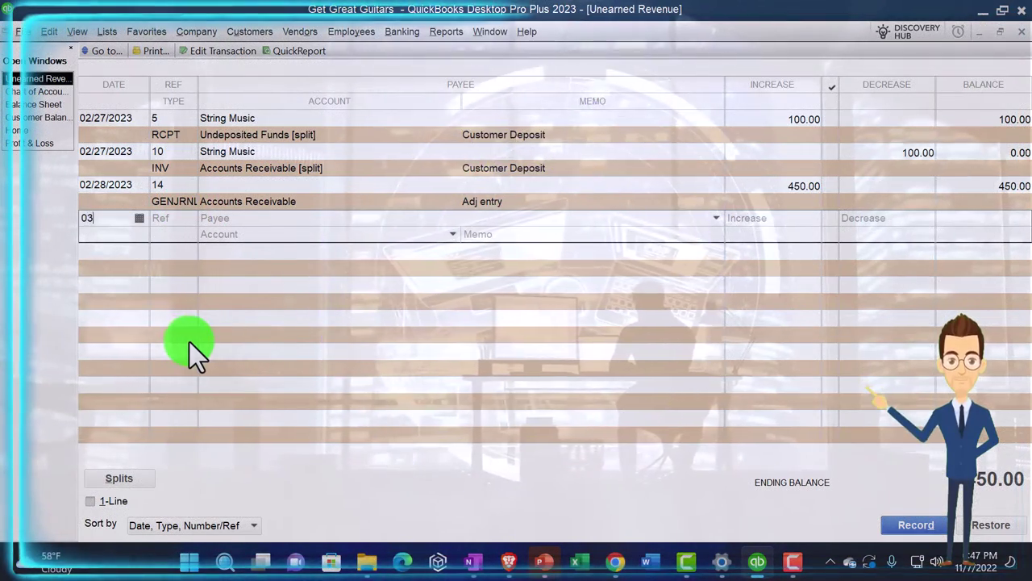
pyautogui.write('/01/2023')
pyautogui.press('Tab')
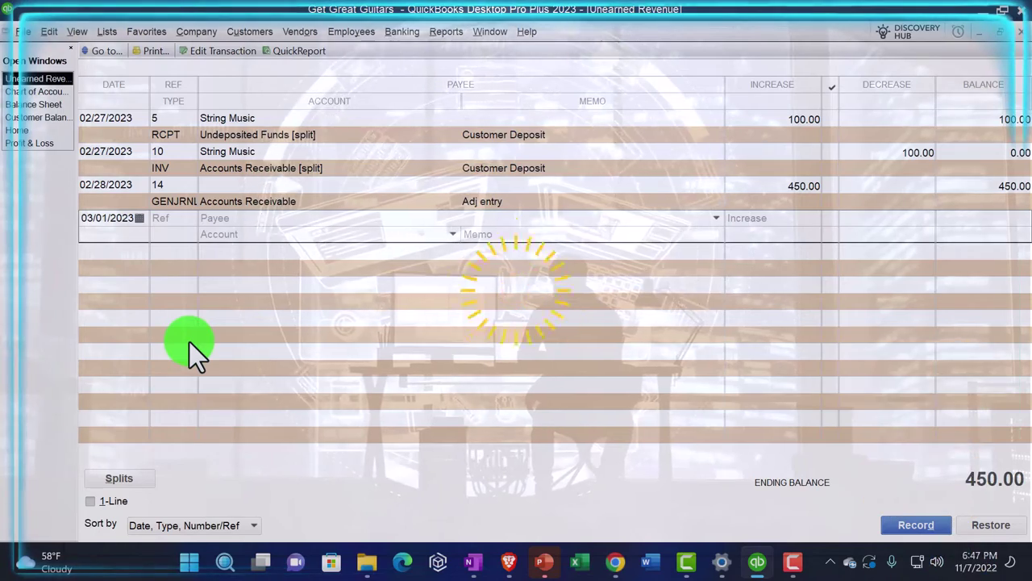
pyautogui.press('Tab')
pyautogui.press('Tab')
pyautogui.press('Tab')
pyautogui.write('450')
pyautogui.press('Tab')
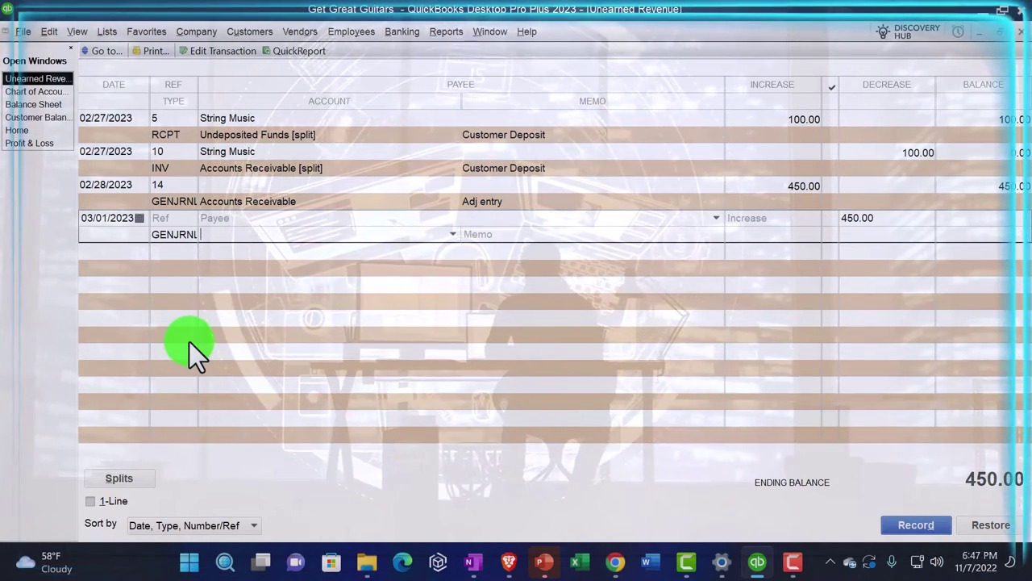
# Assign the 03/01/2023 entry to Accounts Receivable with the memo "Adj entry" and try to record it.
pyautogui.write('Accounts P')
pyautogui.press('Up')
pyautogui.press('Up')
pyautogui.press('Up')
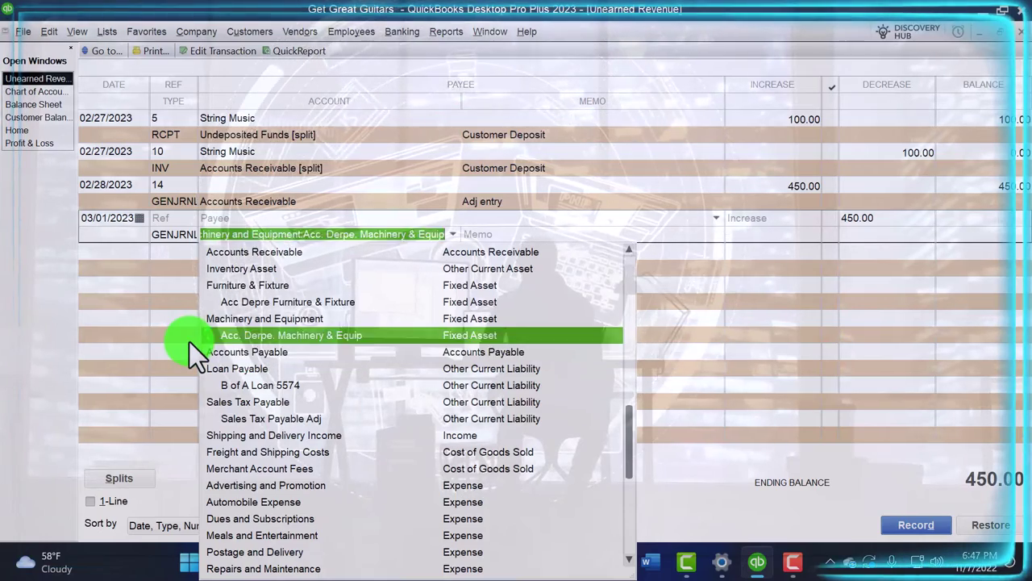
pyautogui.press('Up')
pyautogui.press('Up')
pyautogui.press('Up')
pyautogui.press('Tab')
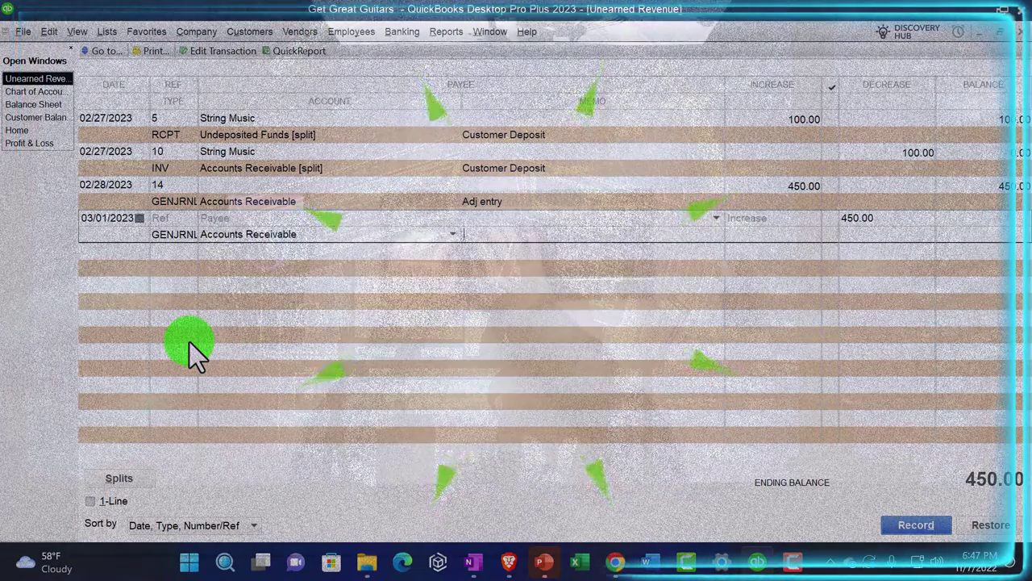
pyautogui.write('Adj entry')
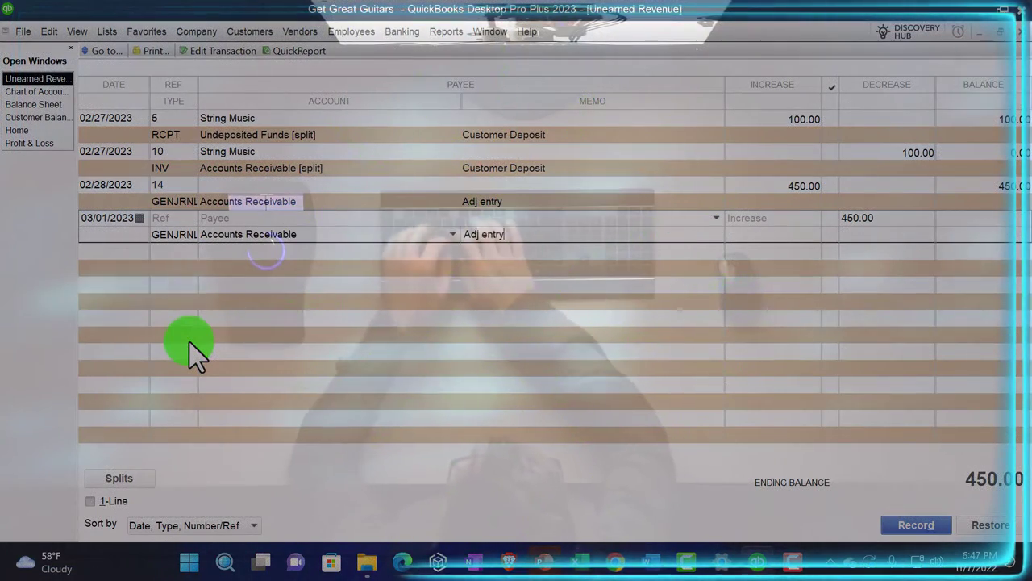
pyautogui.press('Return')
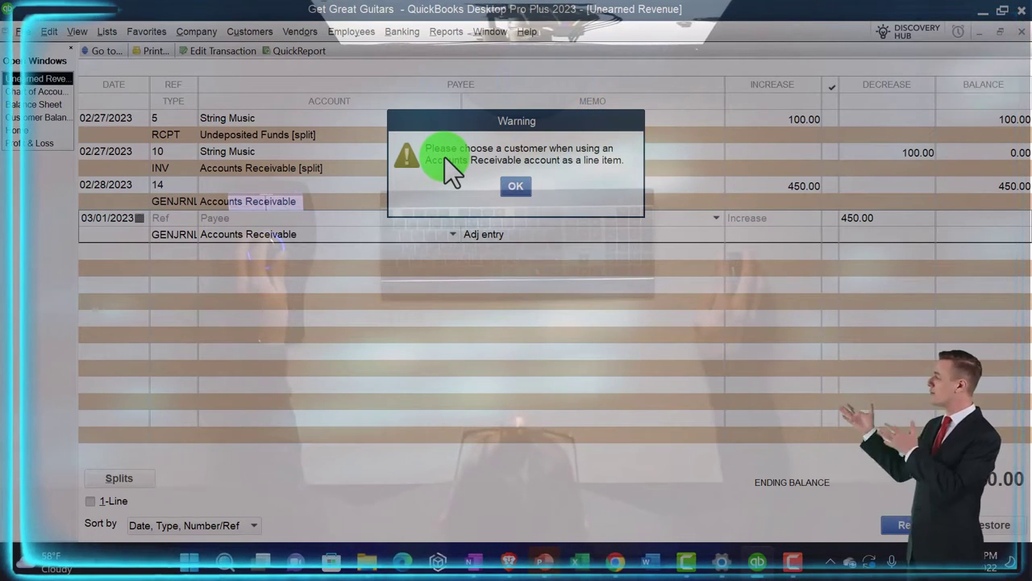
pyautogui.click(517, 186)
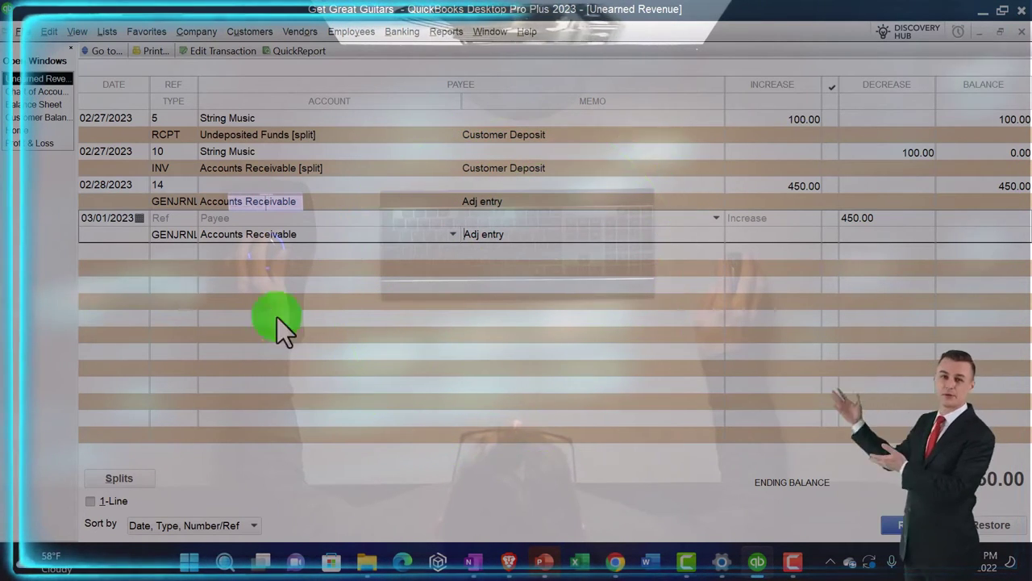
# Split the 03/01/2023 entry to assign its Accounts Receivable line to customer ZZZ Adjusting Entries, and record it.
pyautogui.click(141, 482)
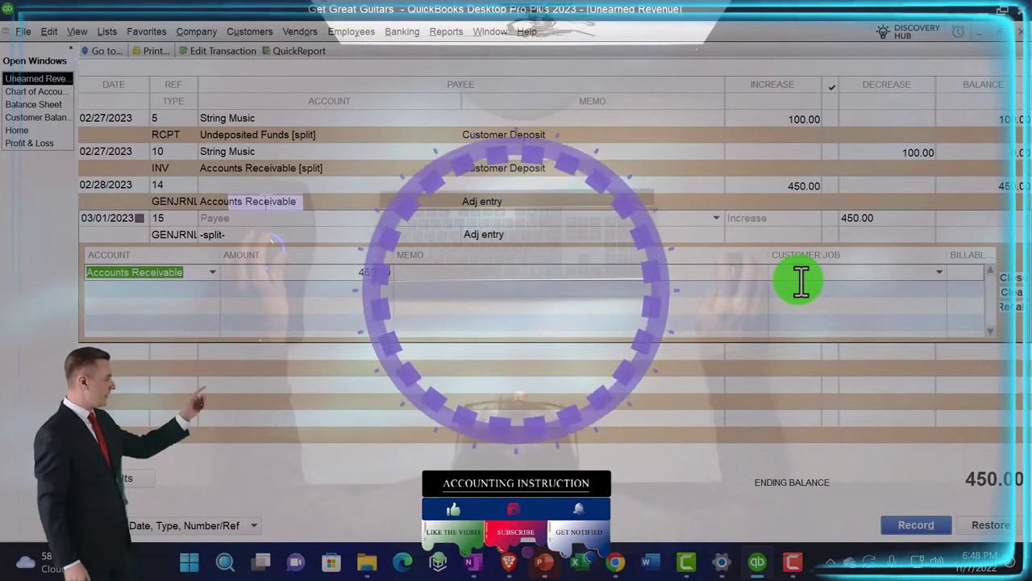
pyautogui.click(805, 279)
pyautogui.write('z')
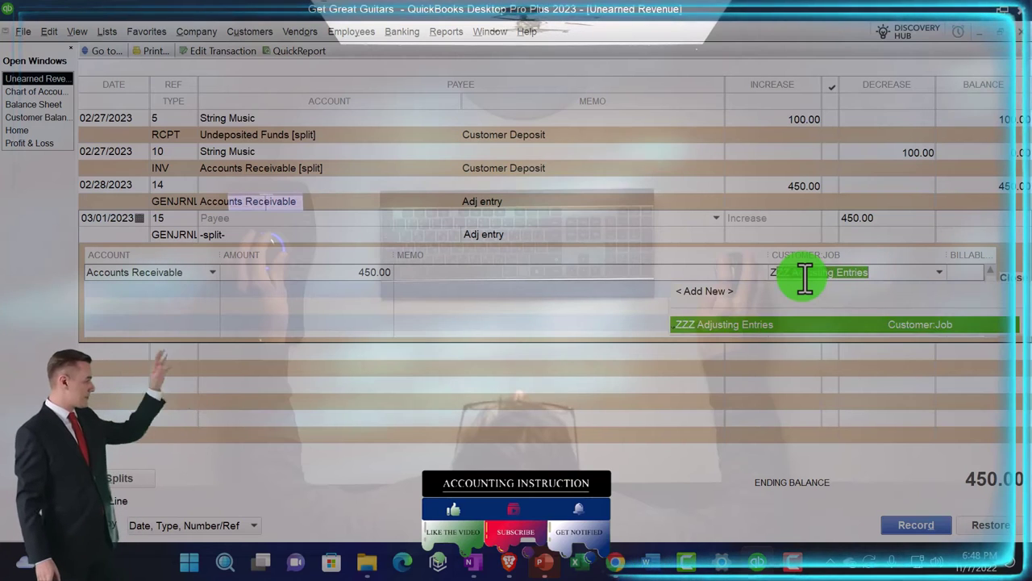
pyautogui.press('Tab')
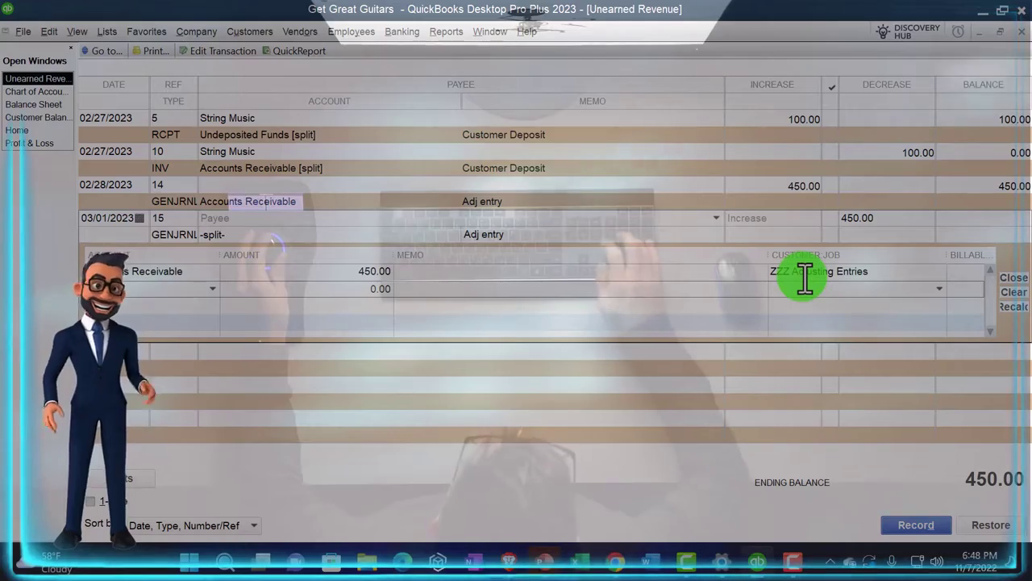
pyautogui.click(912, 526)
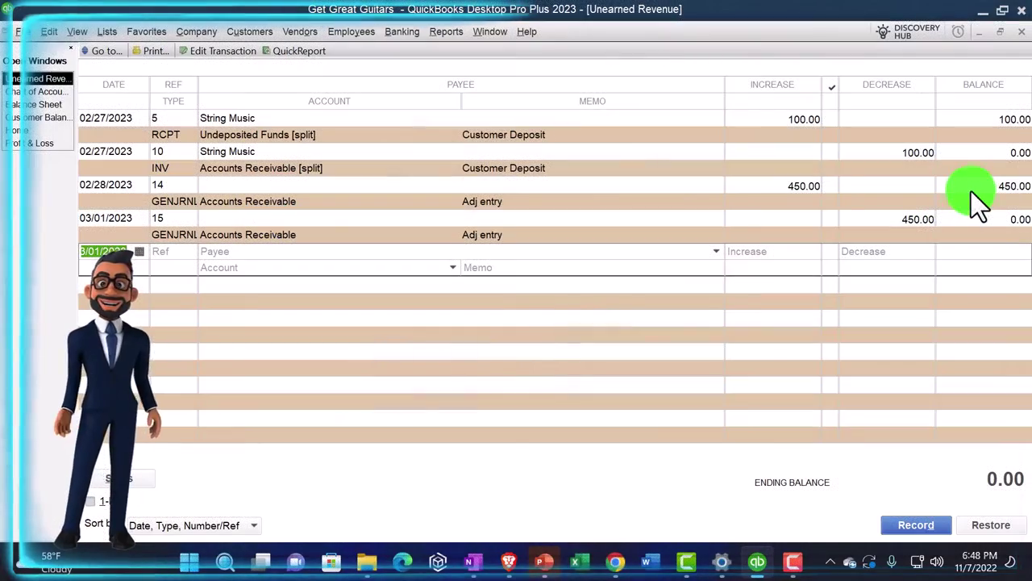
# Return to the Balance Sheet and extend its date range through 03/31/2023.
pyautogui.click(47, 105)
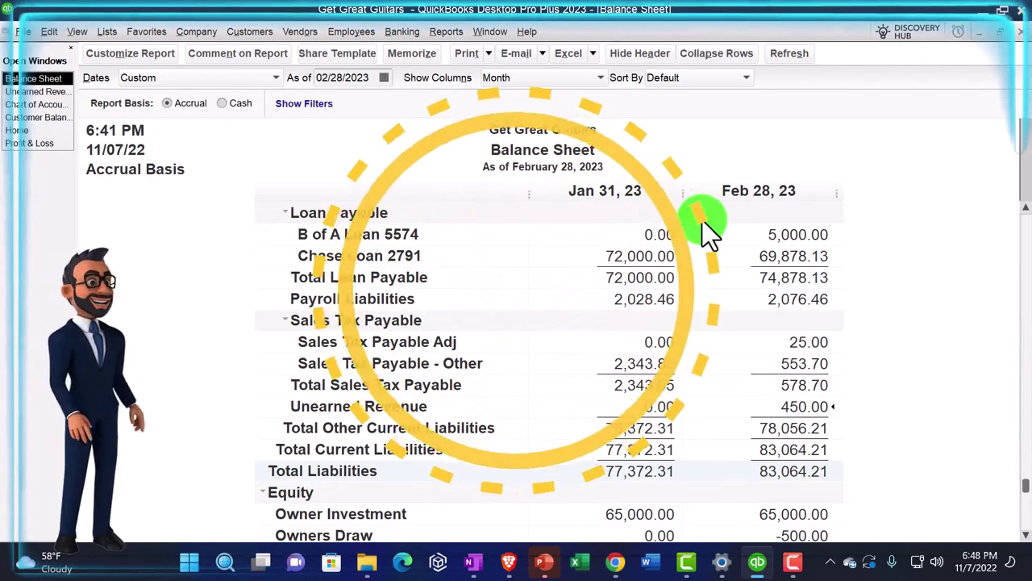
pyautogui.click(138, 55)
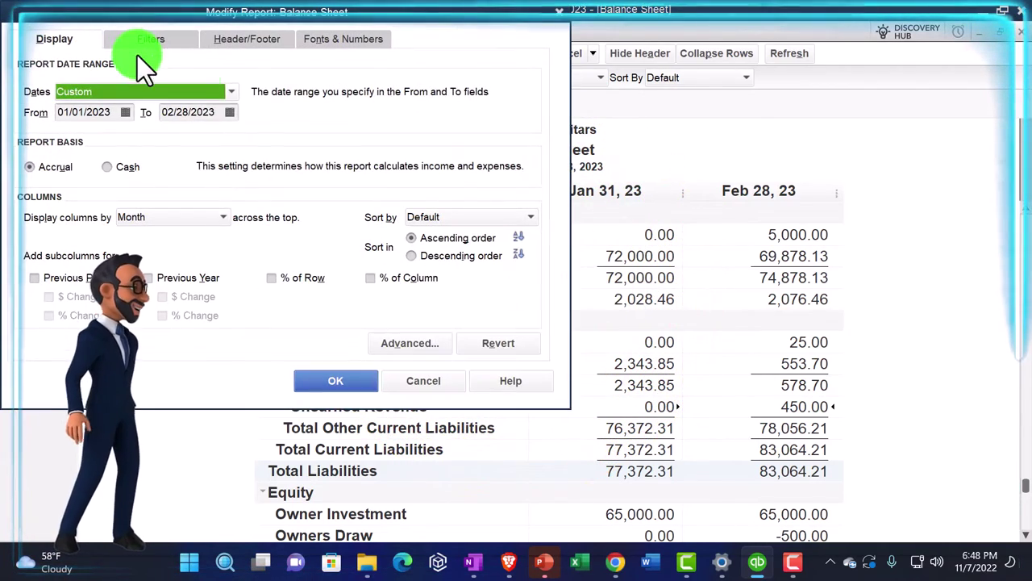
pyautogui.click(219, 112)
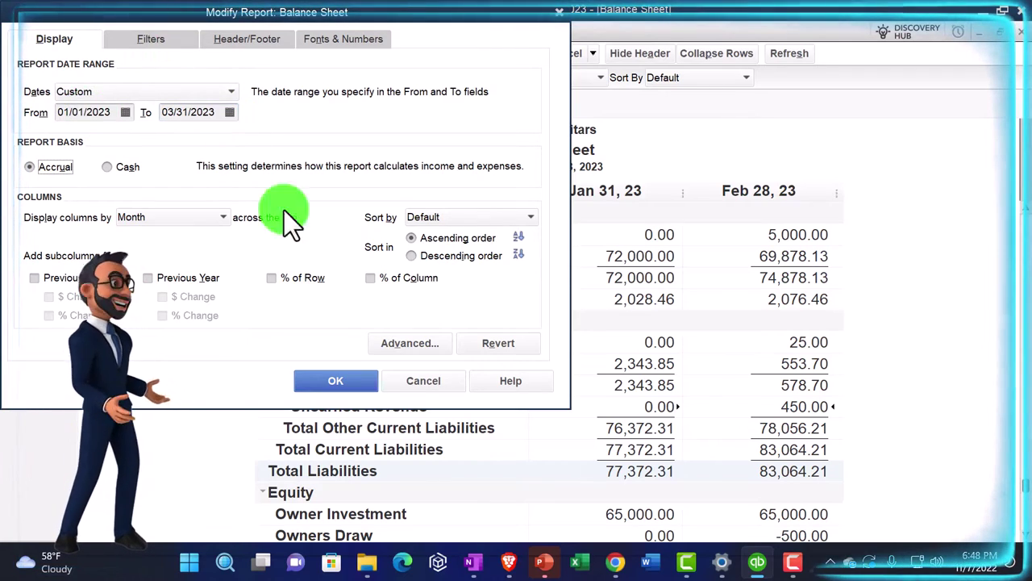
pyautogui.click(336, 380)
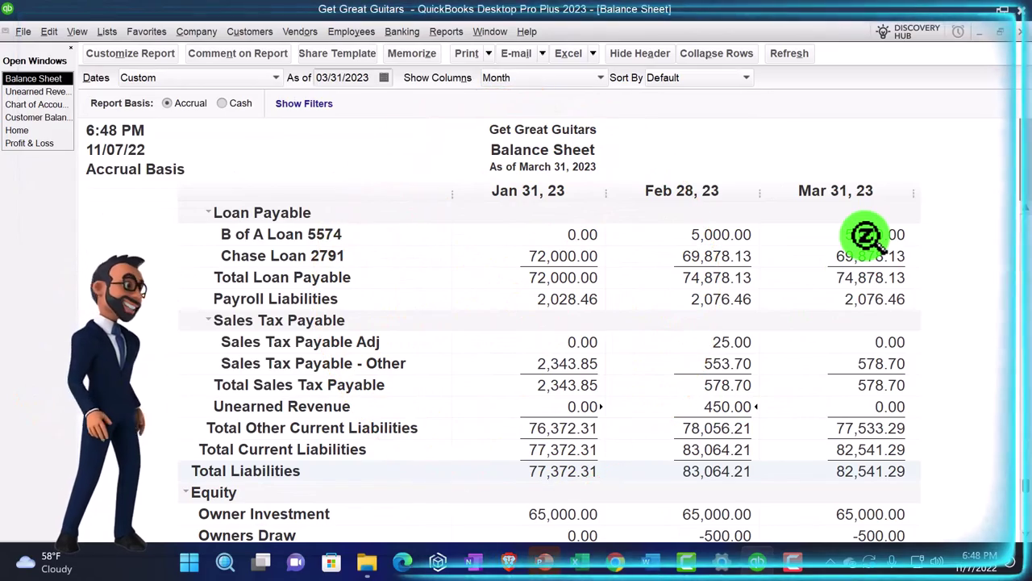
# Examine the transactions behind the March and February Accounts Receivable balances on the Balance Sheet.
pyautogui.scroll(4, 867, 236)
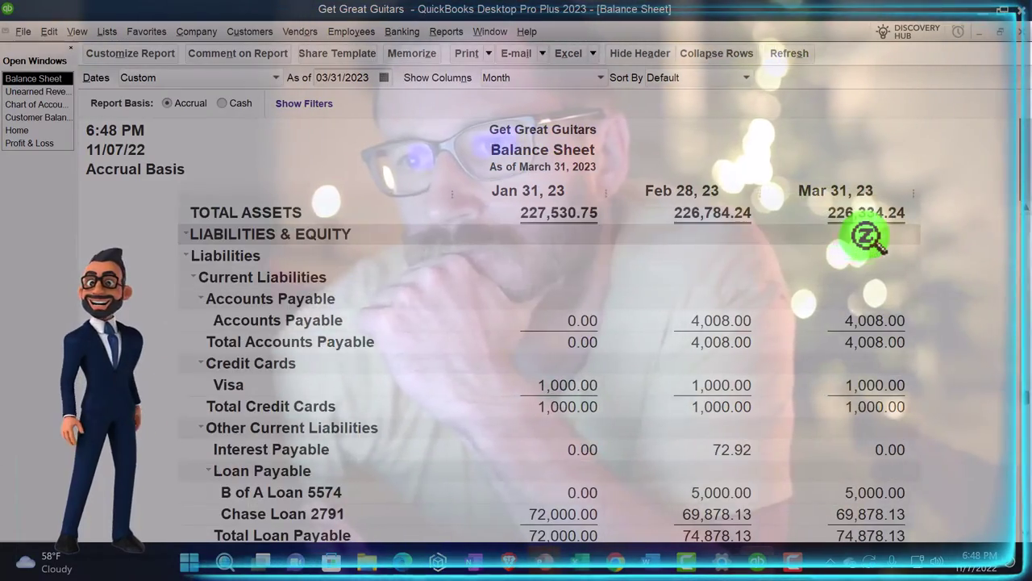
pyautogui.scroll(5, 867, 236)
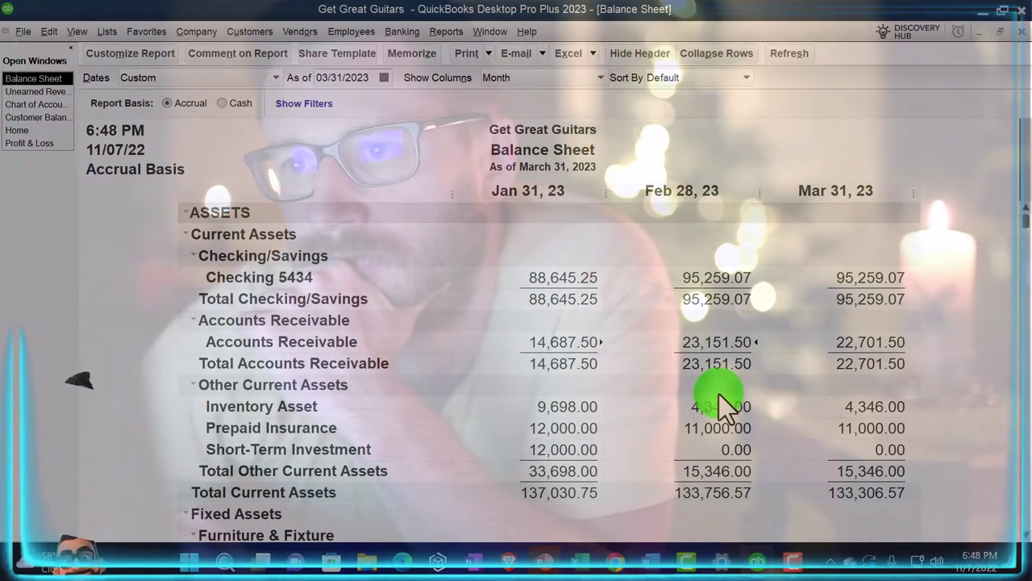
pyautogui.doubleClick(881, 345)
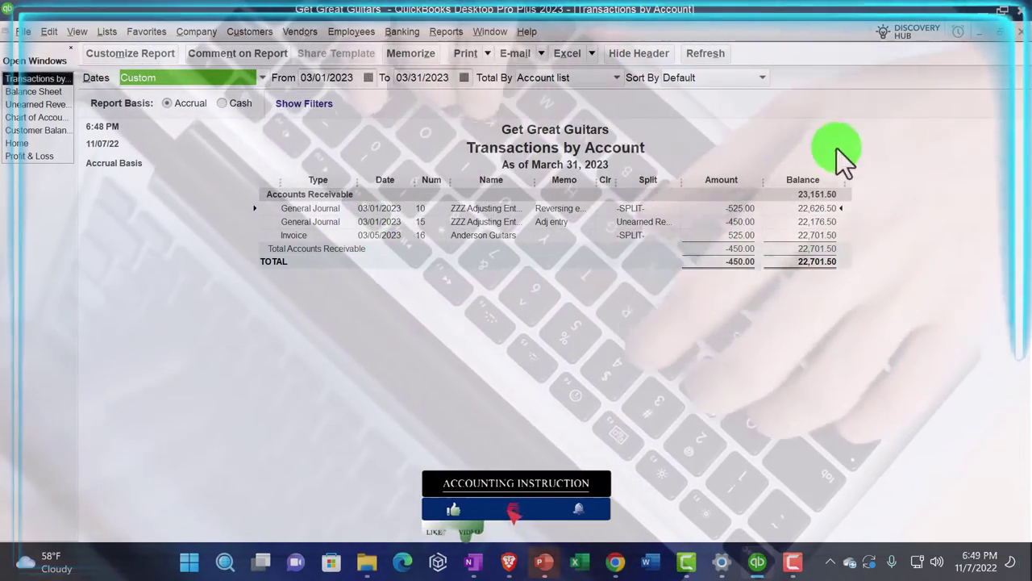
pyautogui.click(1018, 31)
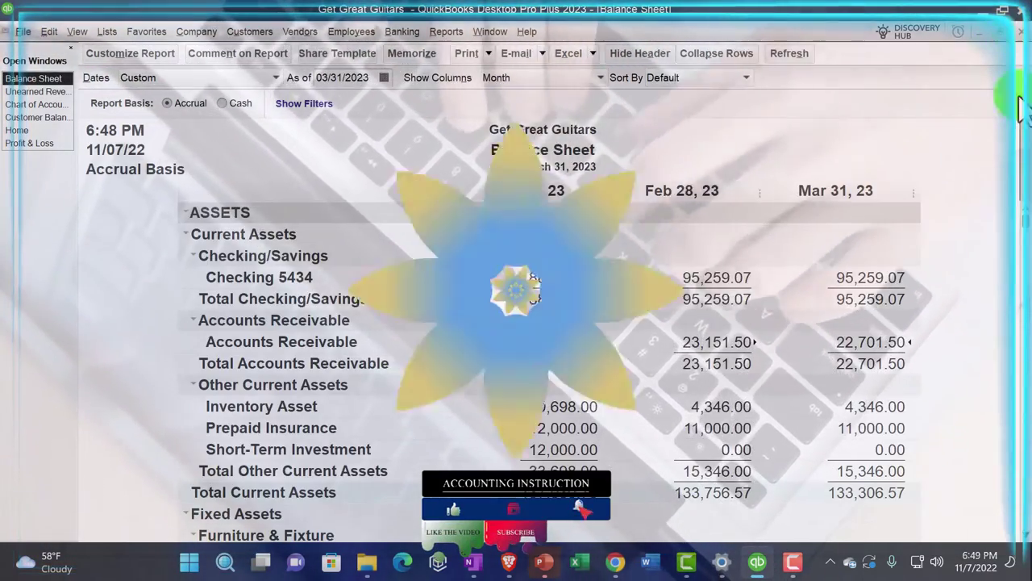
pyautogui.doubleClick(707, 342)
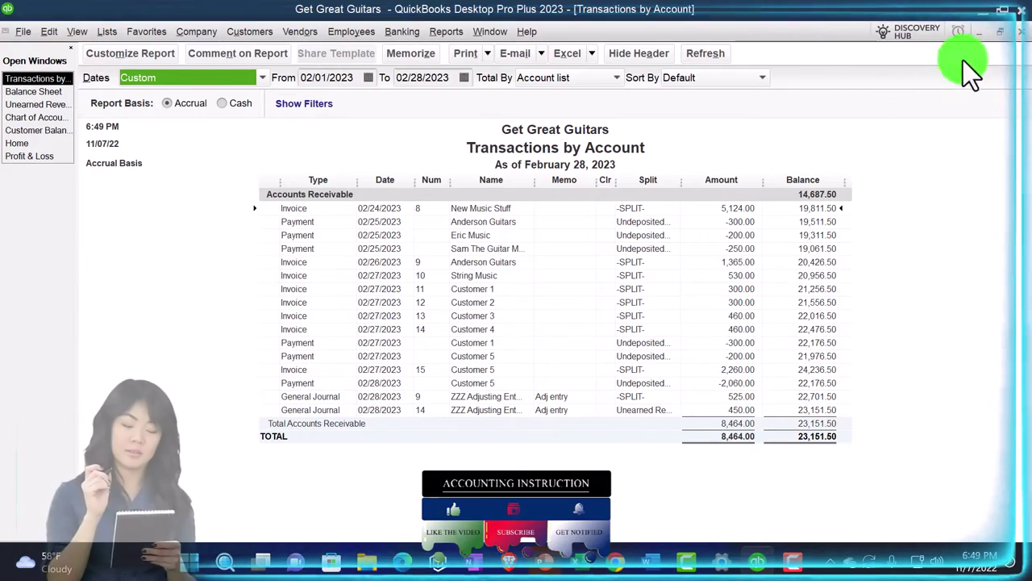
pyautogui.click(1019, 32)
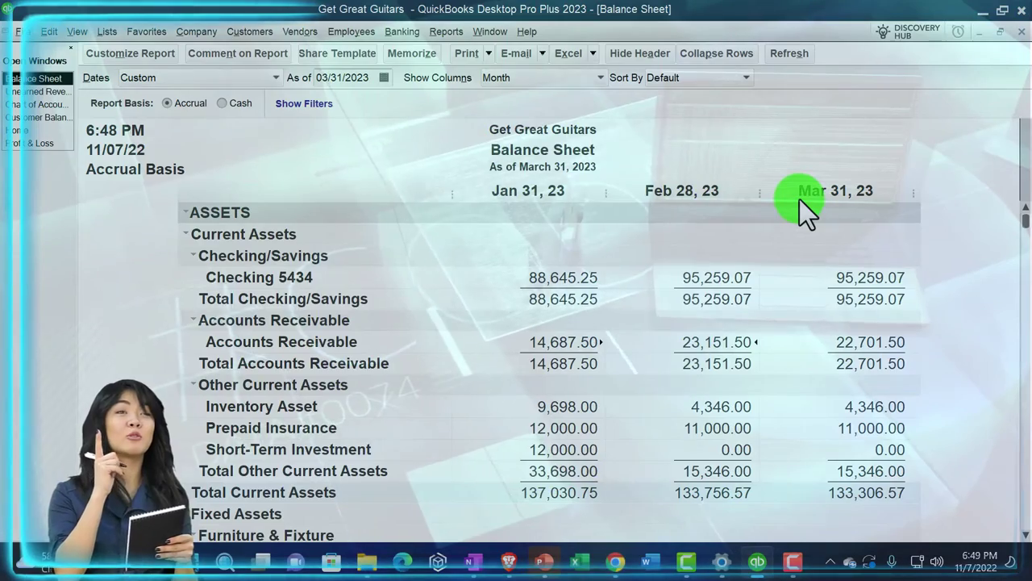
# Examine the transactions behind the February and March Unearned Revenue balances on the Balance Sheet.
pyautogui.scroll(-3, 799, 199)
pyautogui.scroll(-7, 799, 199)
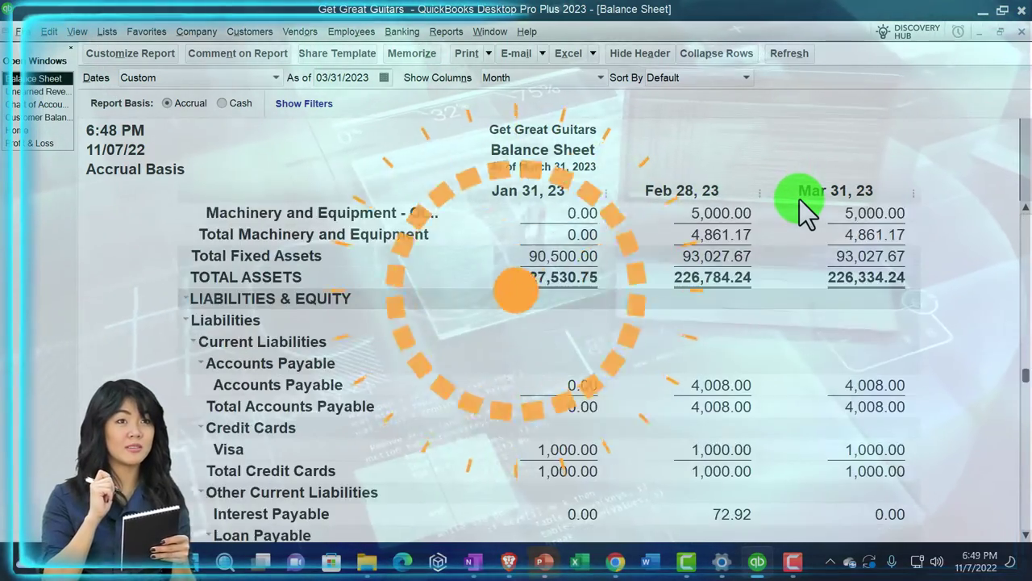
pyautogui.scroll(-3, 799, 199)
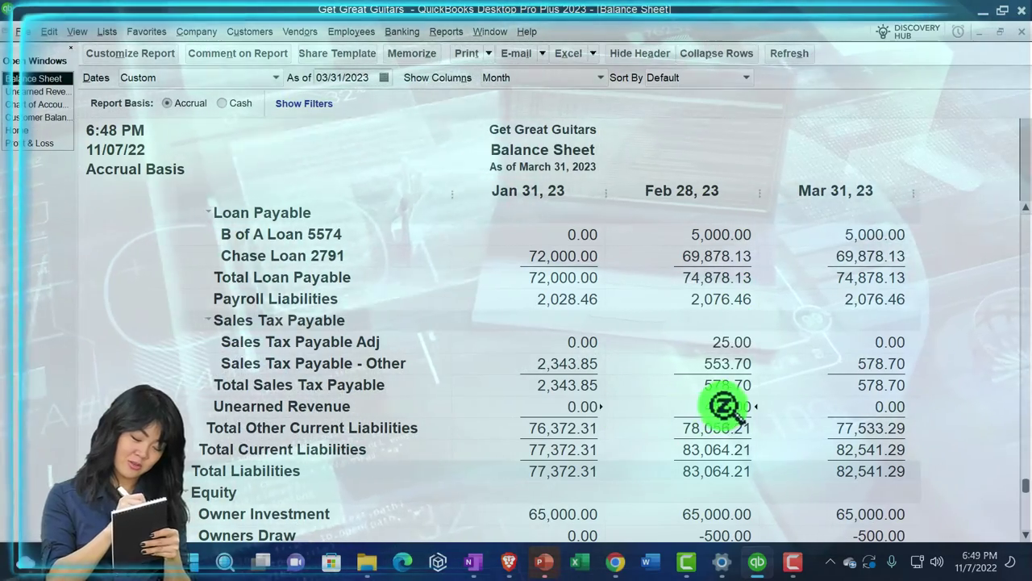
pyautogui.doubleClick(730, 410)
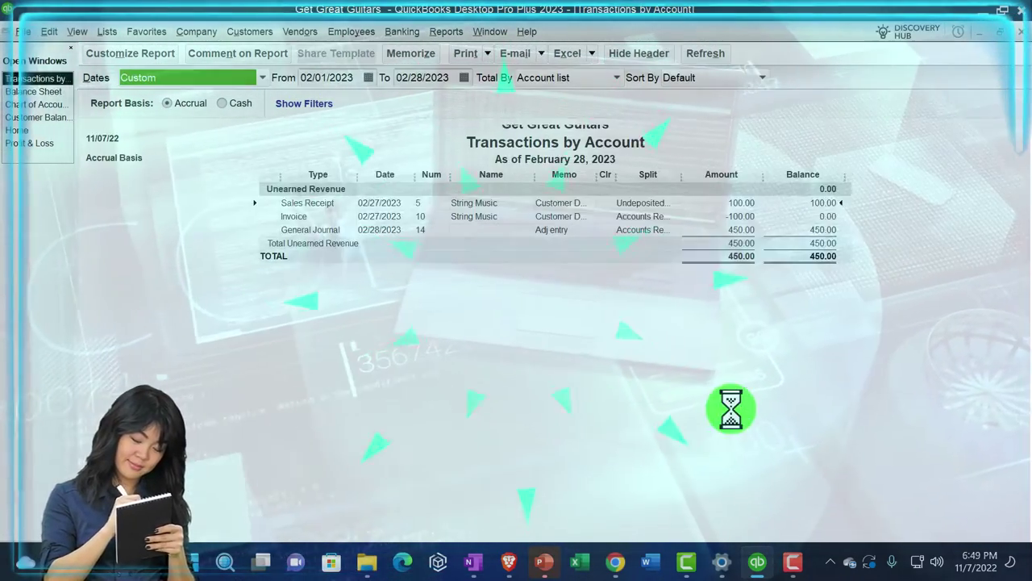
pyautogui.click(1020, 30)
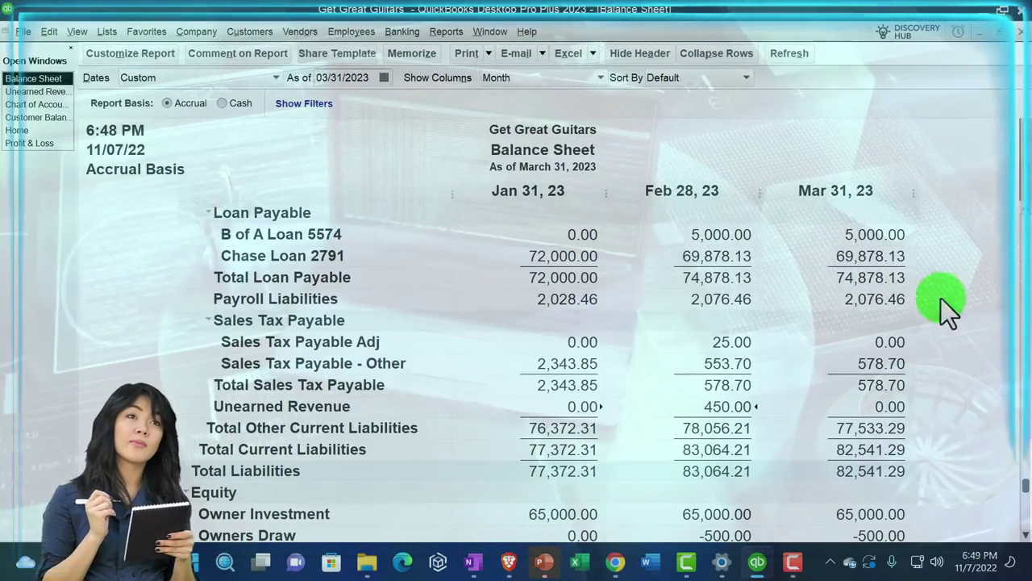
pyautogui.doubleClick(879, 408)
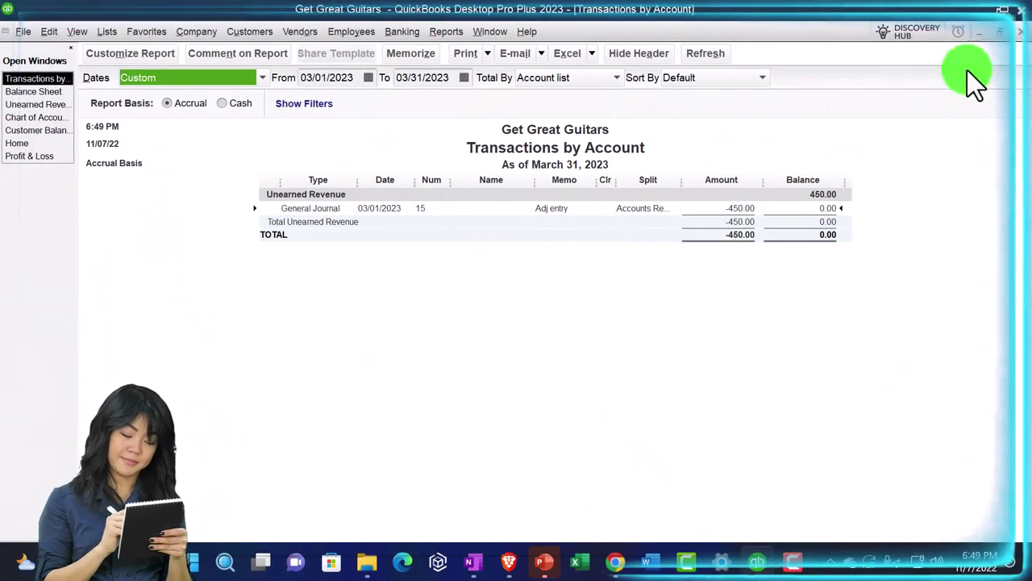
pyautogui.click(1018, 36)
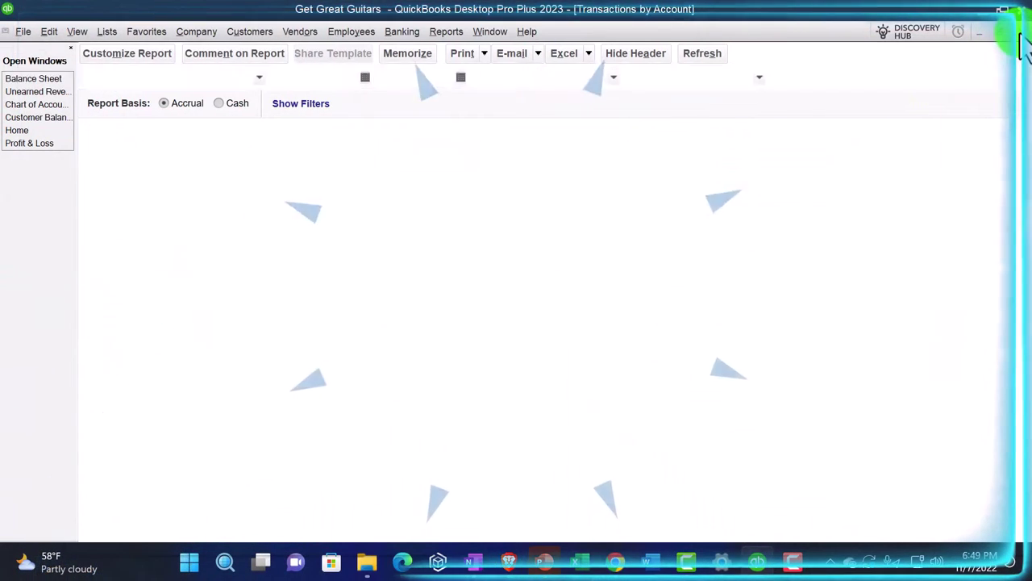
# Bring up the Customer Balance Detail report and set its end date to 03/31/2023.
pyautogui.scroll(12, 879, 412)
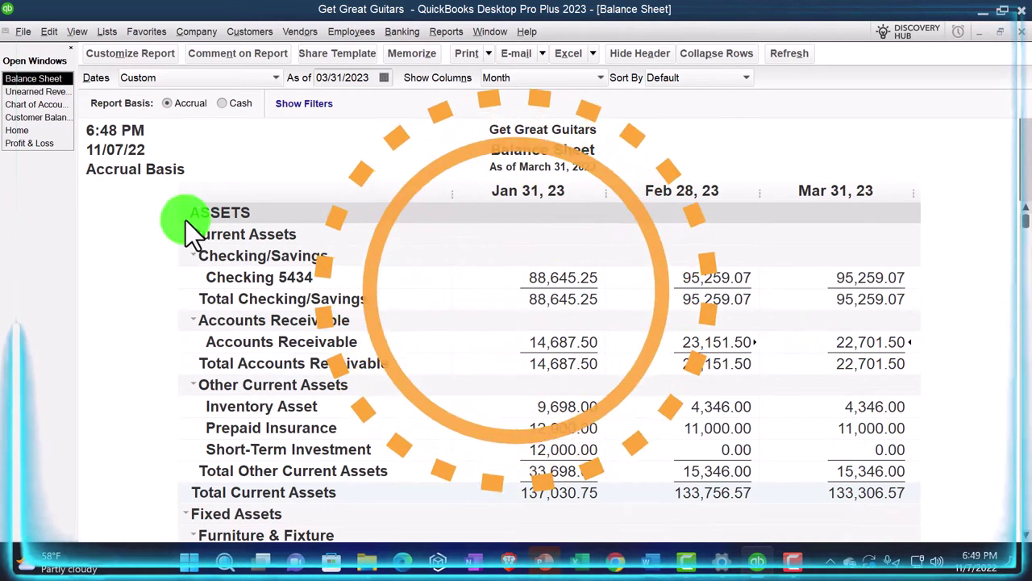
pyautogui.click(61, 117)
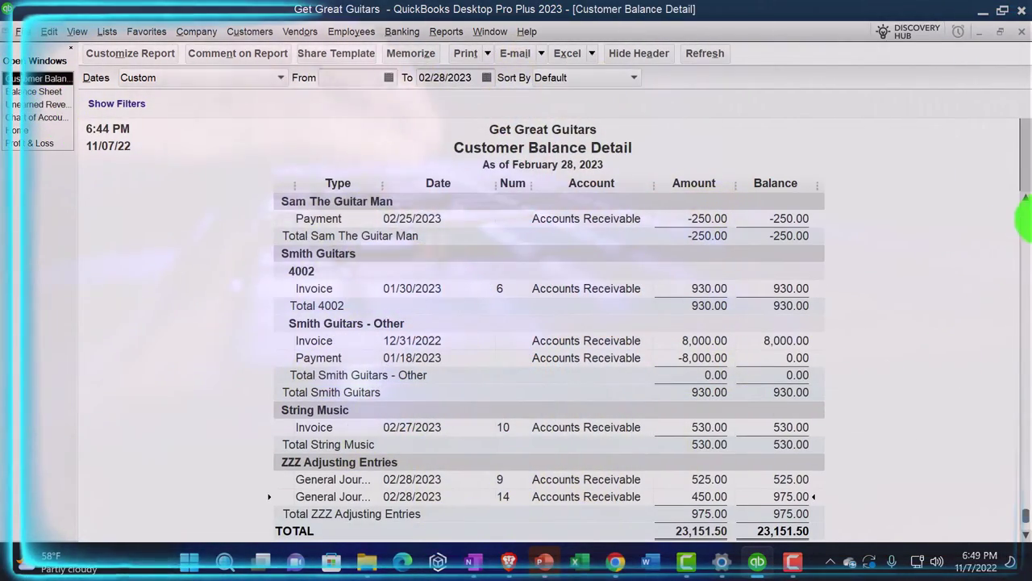
pyautogui.scroll(-1, 673, 422)
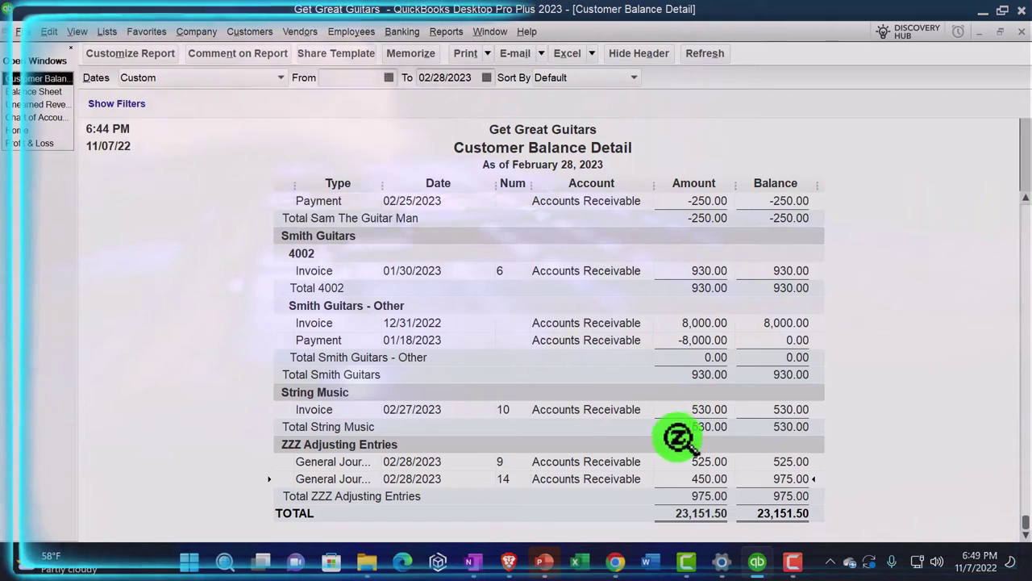
pyautogui.click(473, 75)
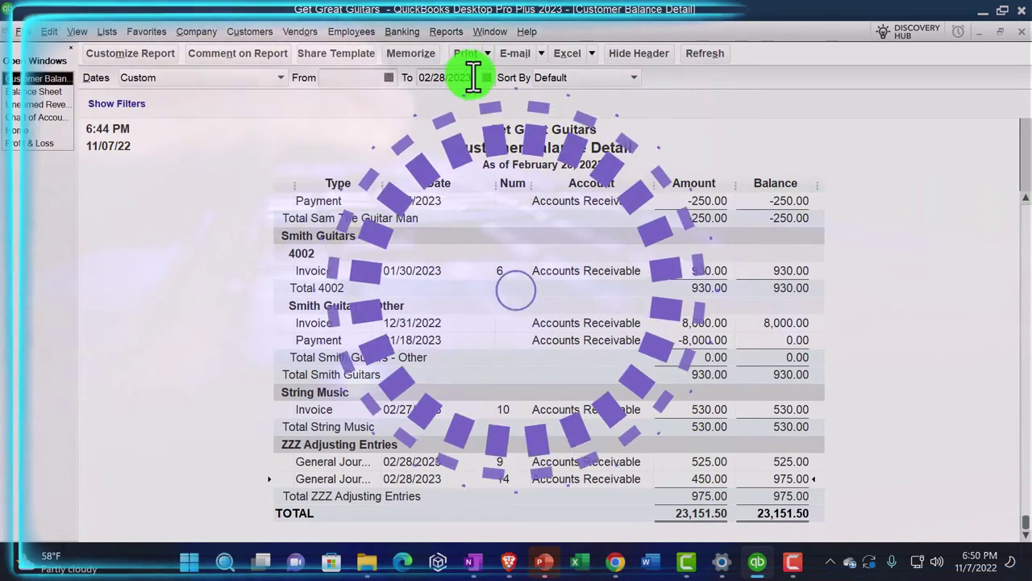
pyautogui.write('03')
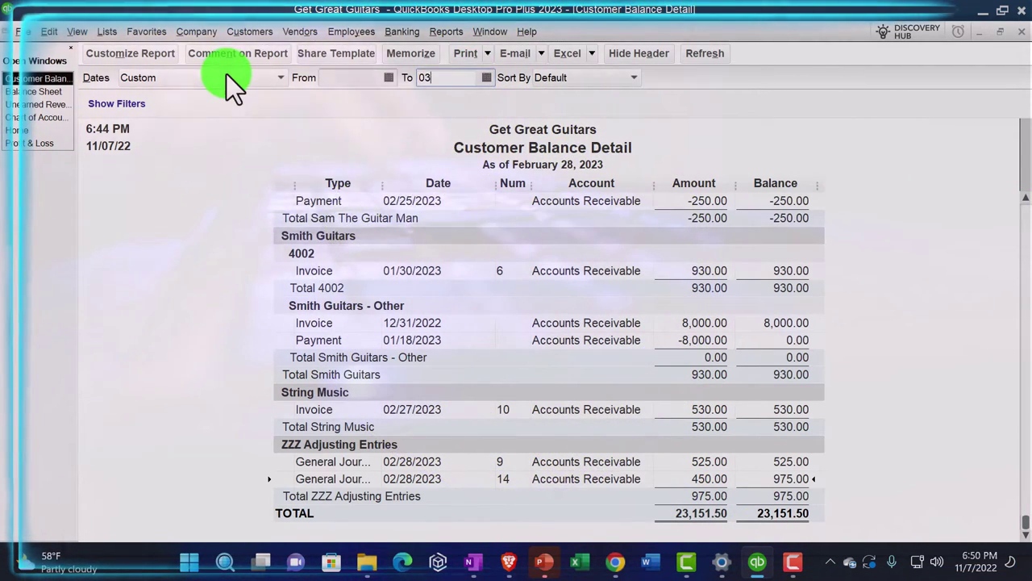
pyautogui.write('3123')
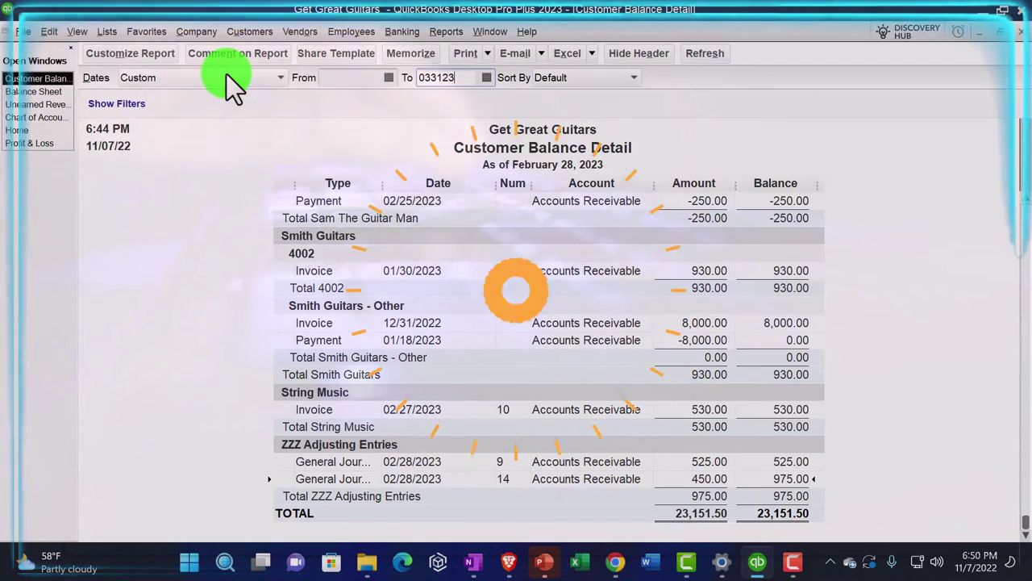
pyautogui.press('Tab')
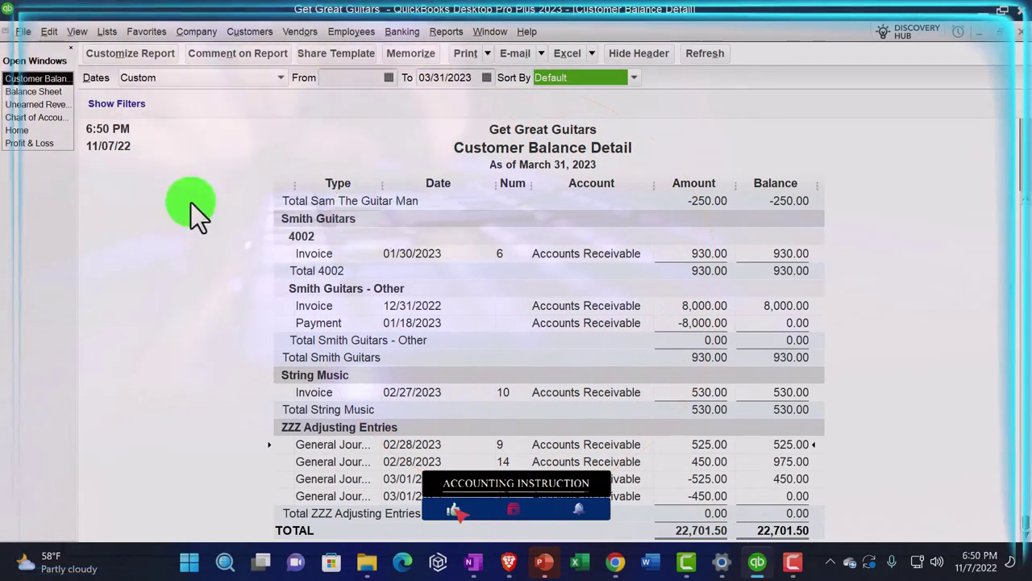
# Review the Balance Sheet against the Customer Balance Detail report and examine the ZZZ Adjusting Entries customer's transactions in the Customer Center.
pyautogui.click(36, 91)
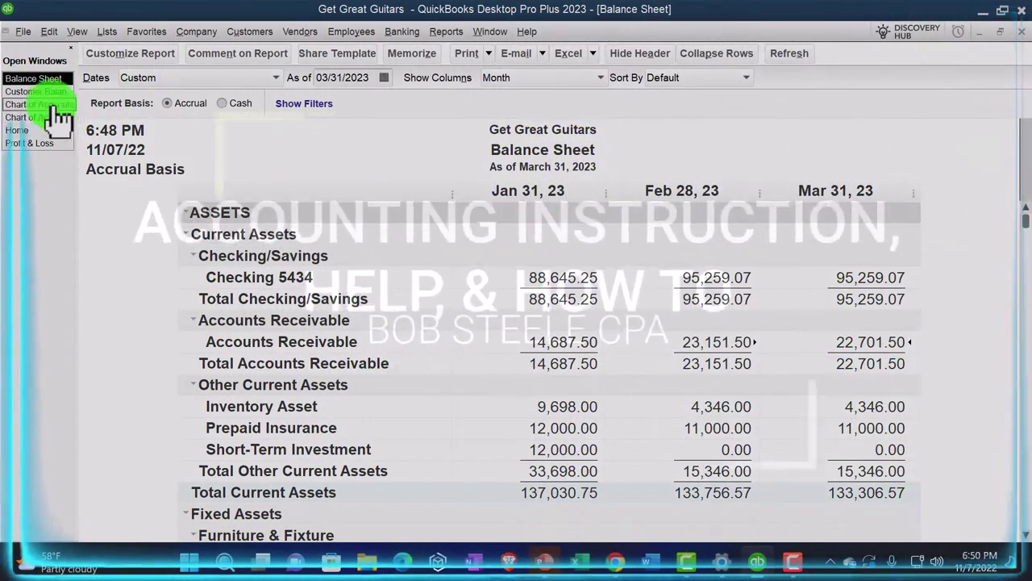
pyautogui.click(44, 91)
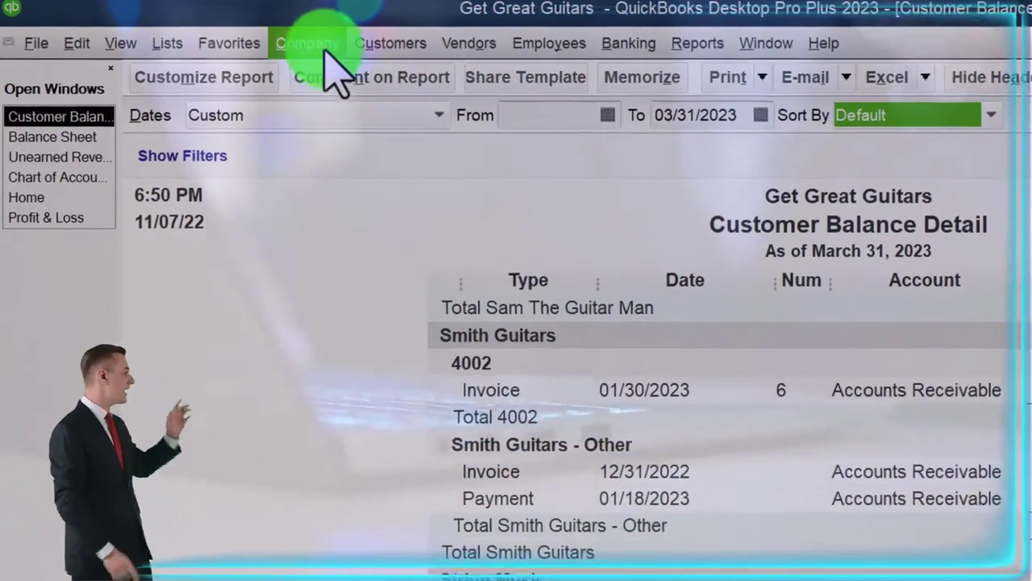
pyautogui.click(321, 47)
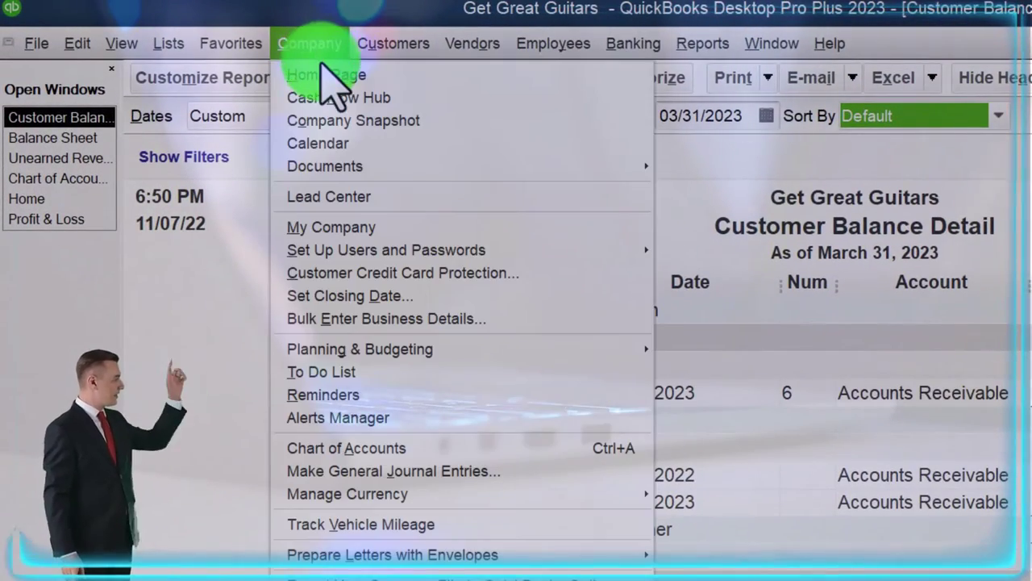
pyautogui.moveTo(379, 44)
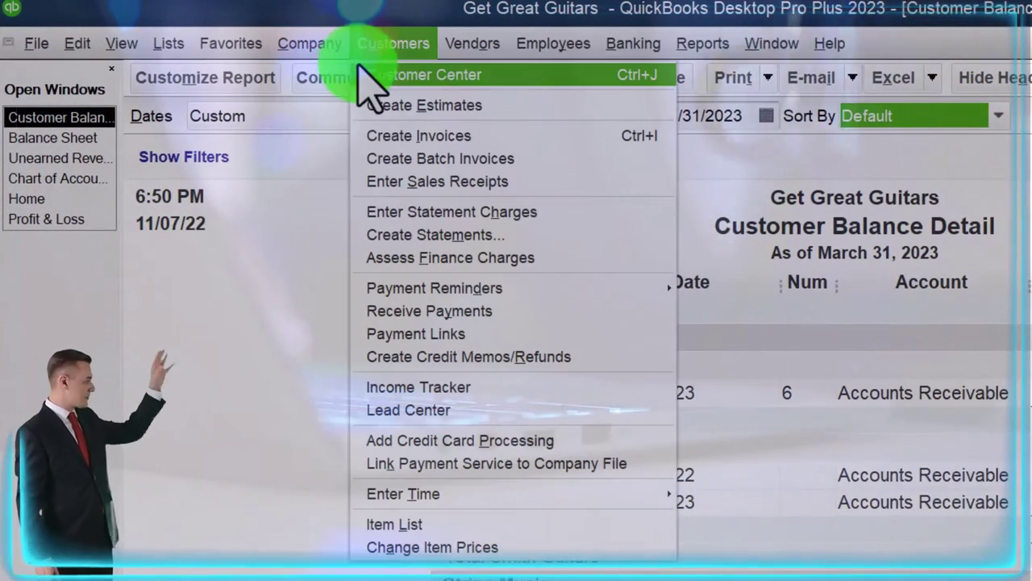
pyautogui.click(465, 74)
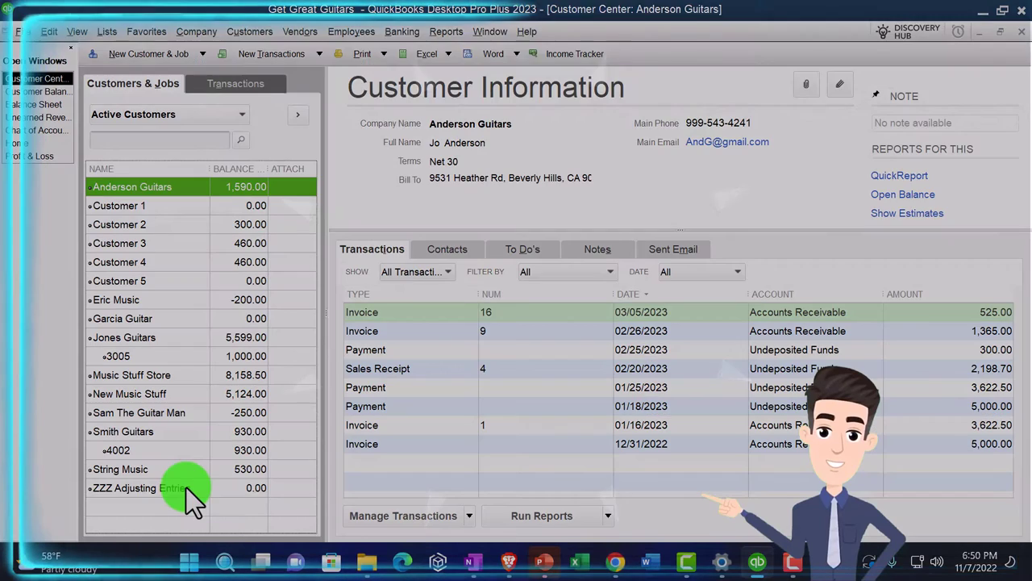
pyautogui.click(192, 484)
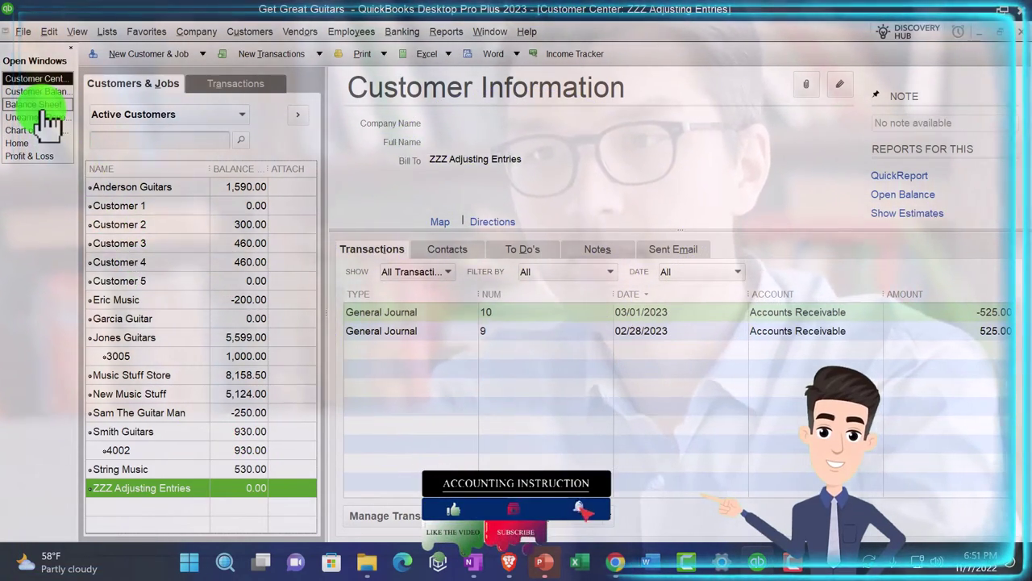
# Bring up the Journal report and set its date range from 02/28/2023 to 02/28/2023.
pyautogui.click(444, 33)
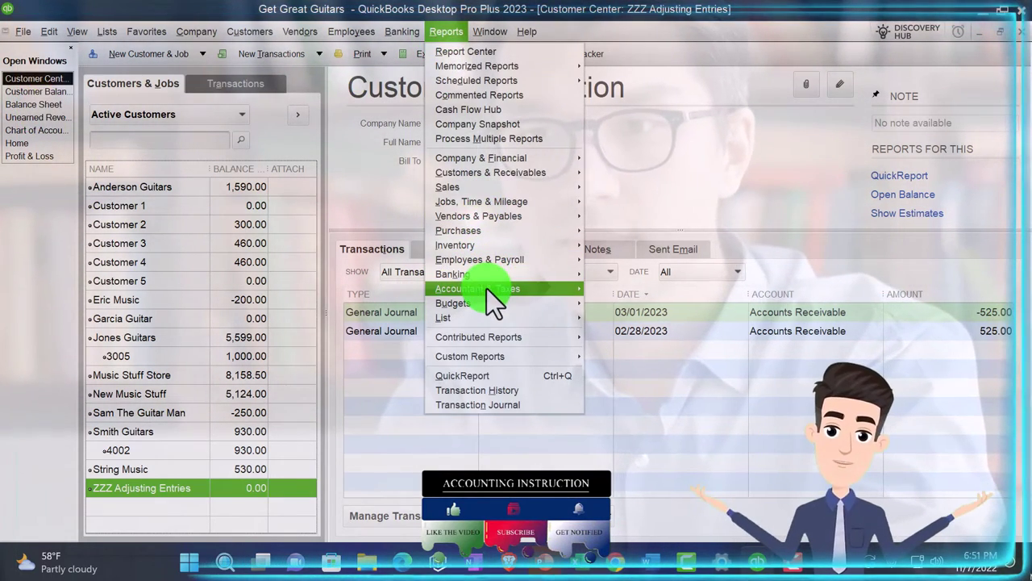
pyautogui.moveTo(486, 288)
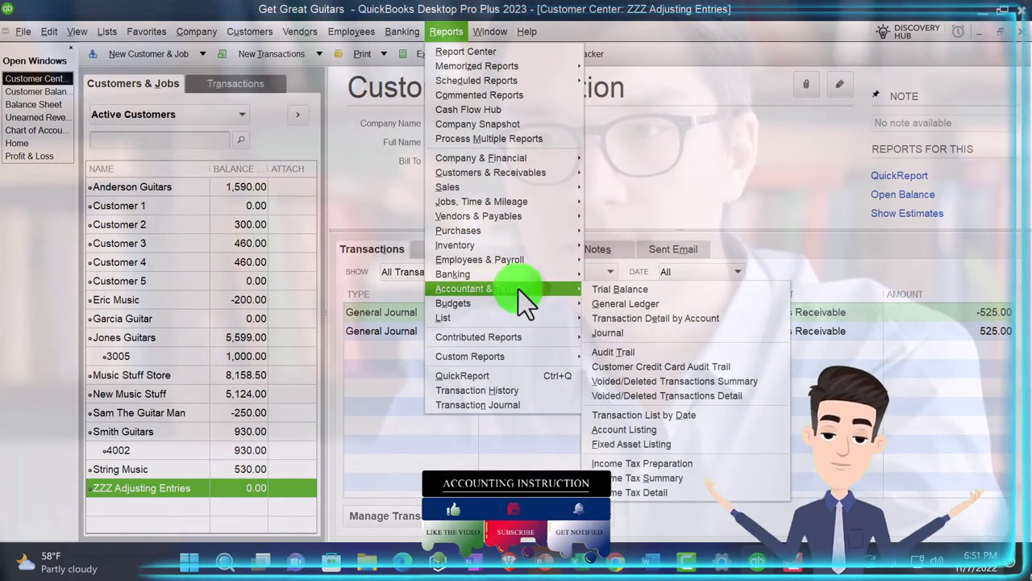
pyautogui.click(615, 338)
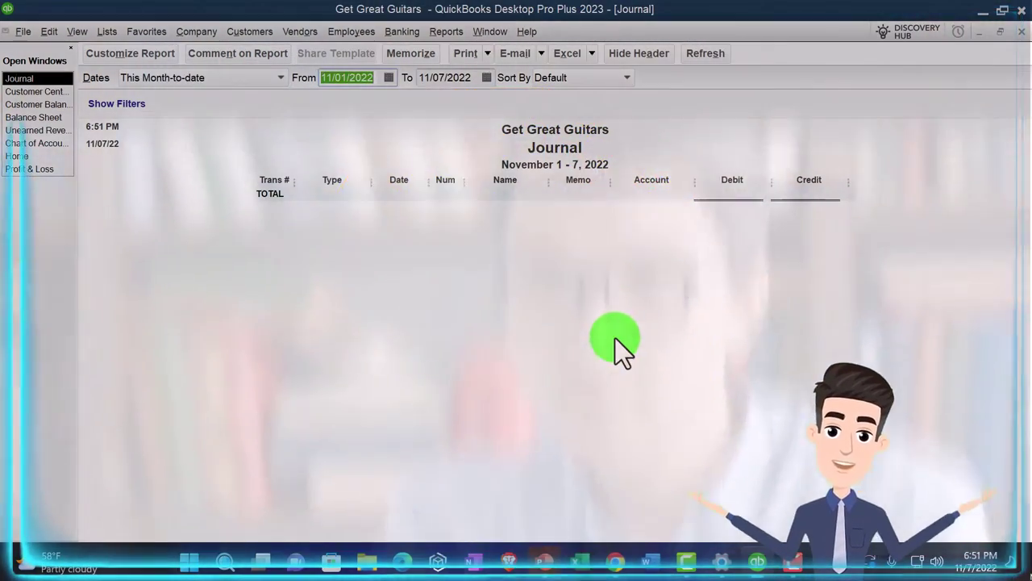
pyautogui.write('010')
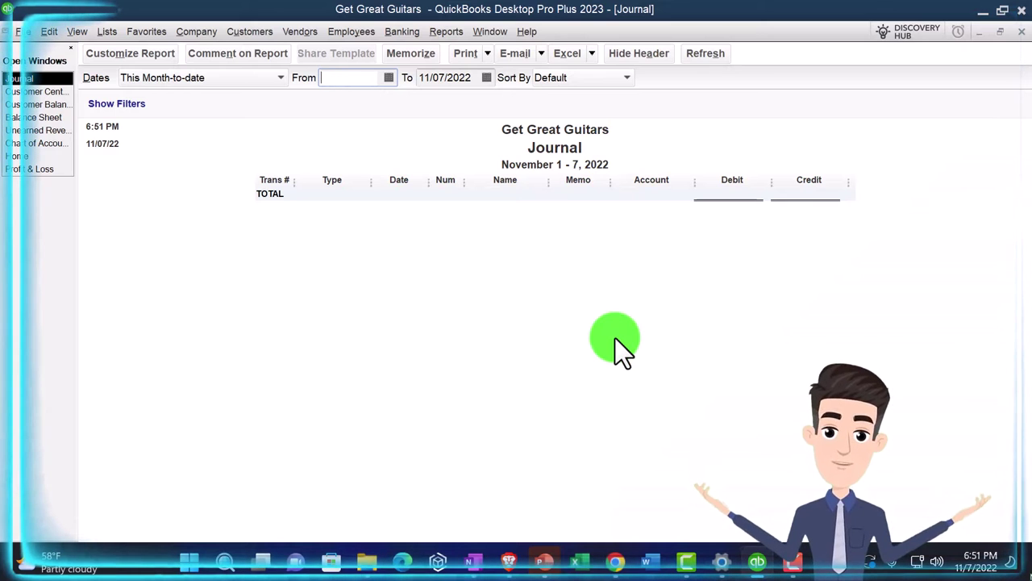
pyautogui.write('823')
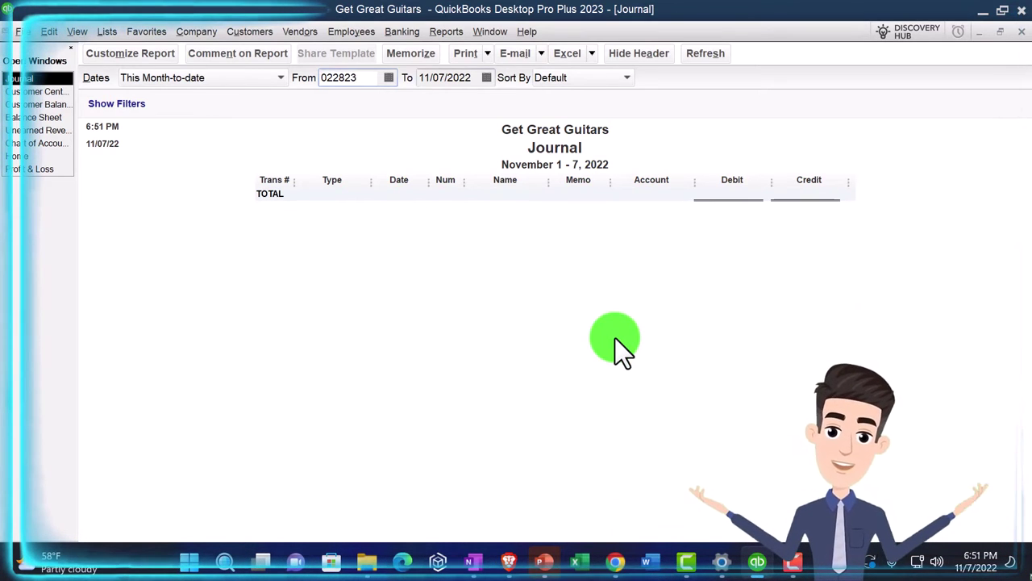
pyautogui.press('Tab')
pyautogui.write('02/28/2023')
pyautogui.press('Tab')
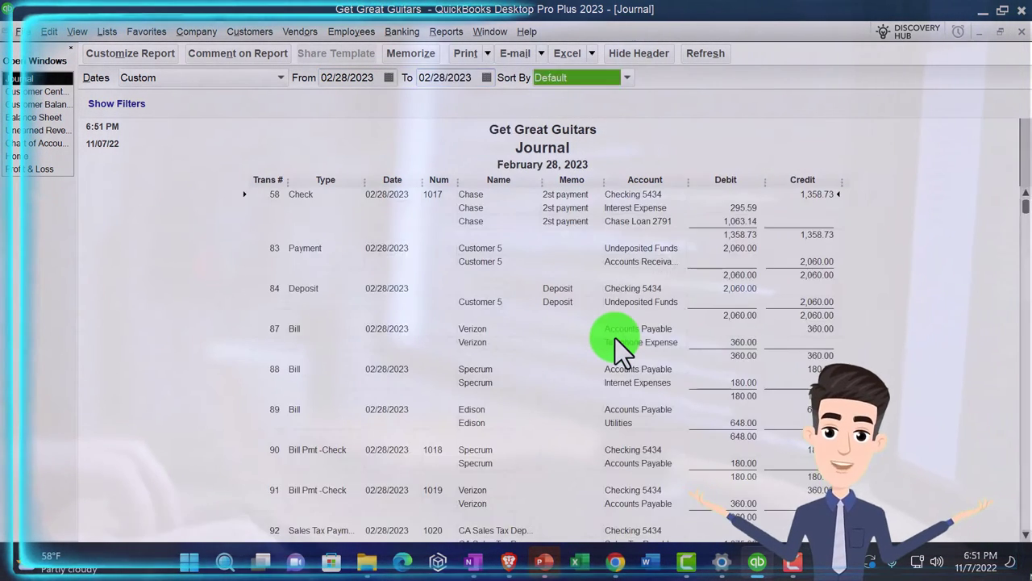
# Customize the Journal report with a TransactionType filter set to Journal.
pyautogui.click(142, 56)
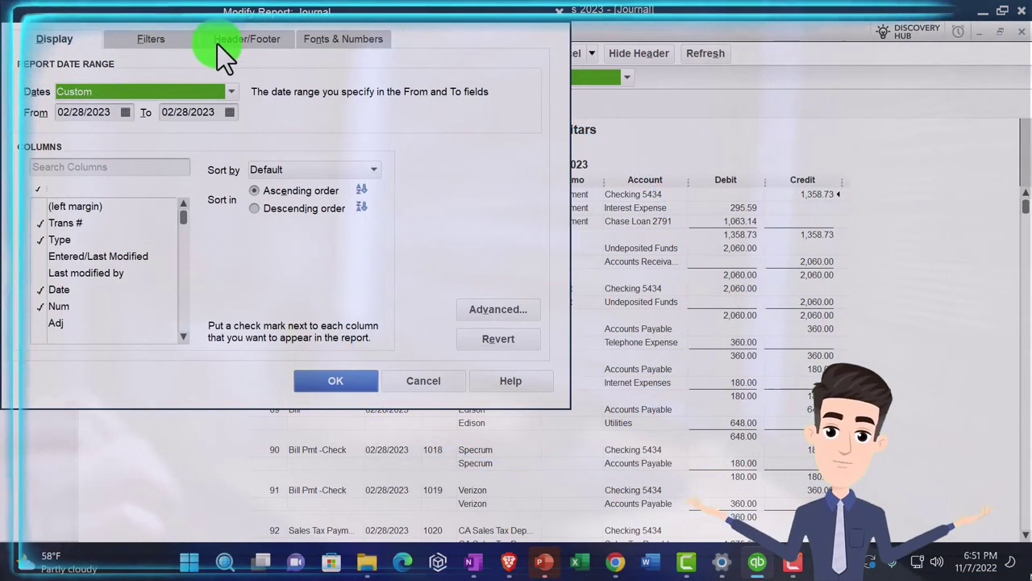
pyautogui.click(168, 38)
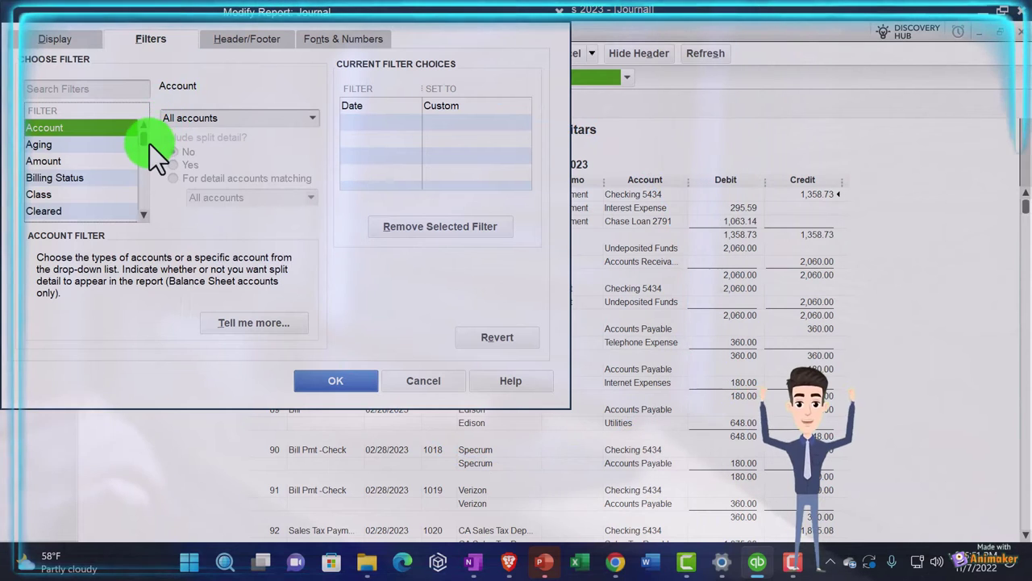
pyautogui.moveTo(144, 138); pyautogui.dragTo(135, 218)
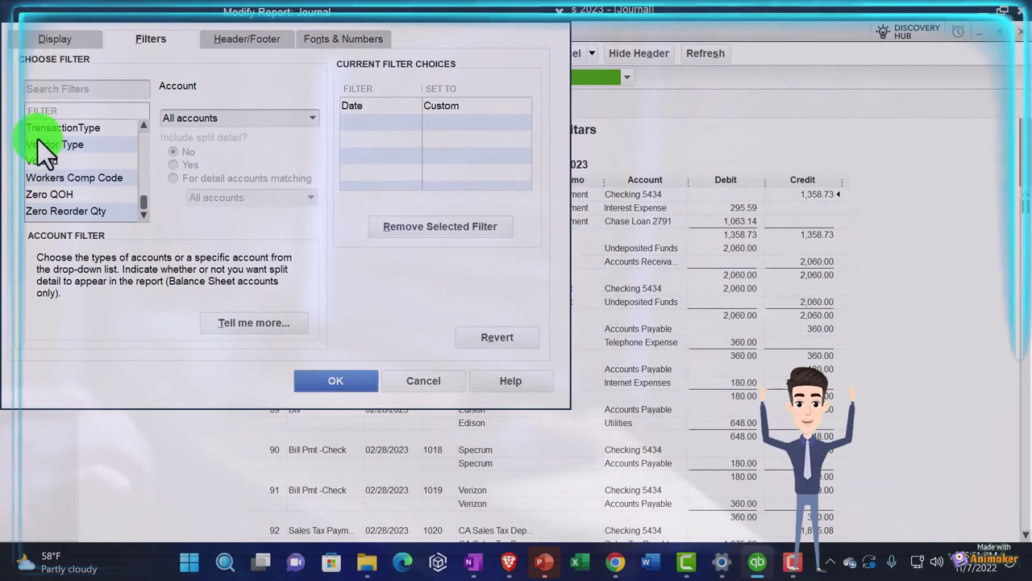
pyautogui.click(92, 128)
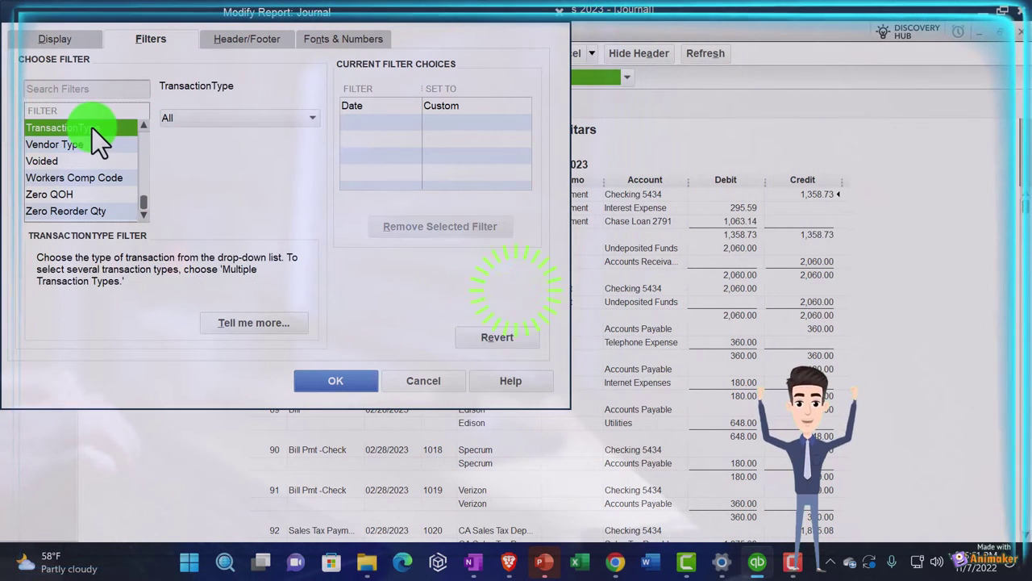
pyautogui.click(215, 120)
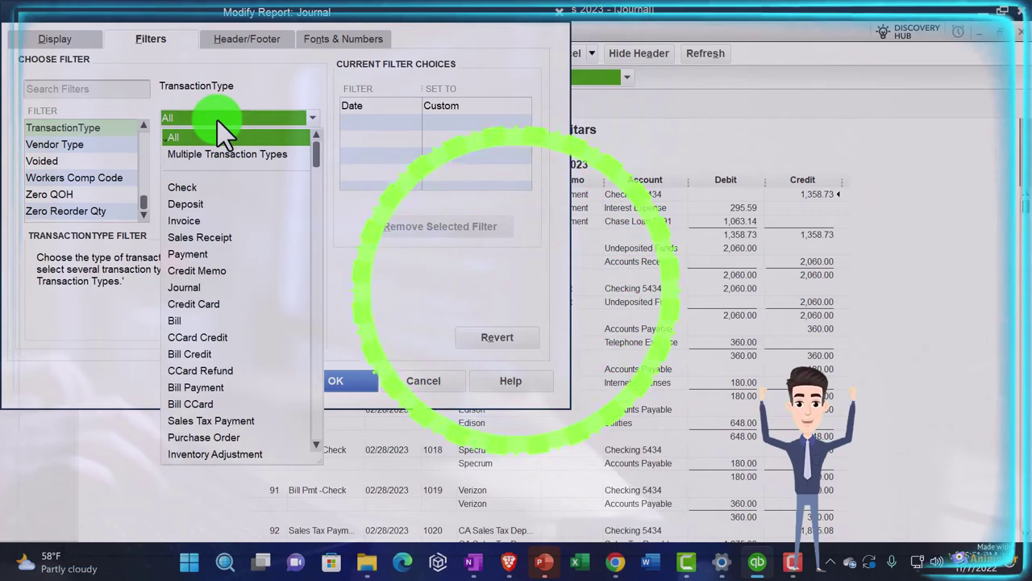
pyautogui.click(188, 287)
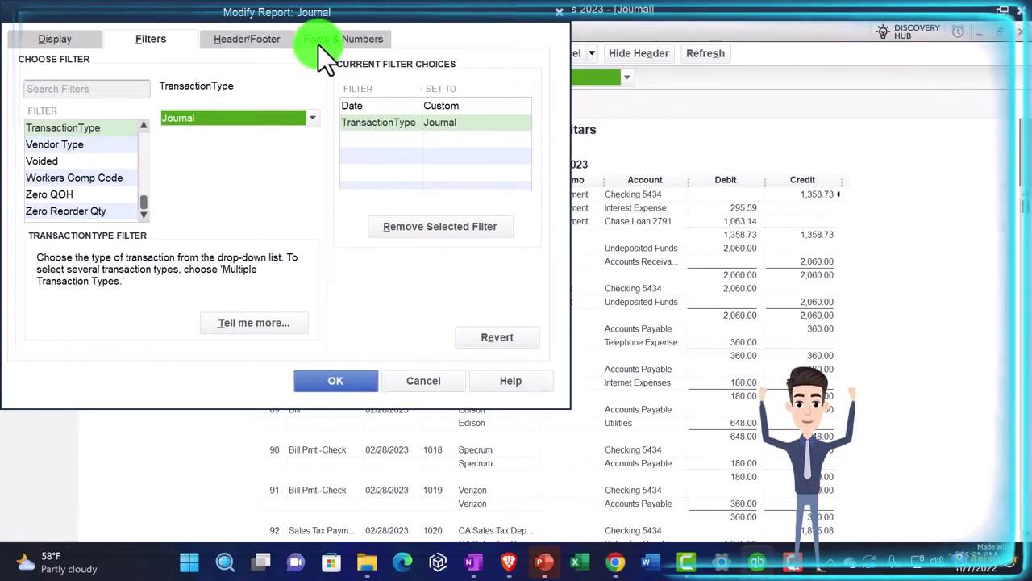
# Enlarge the Journal report's column label font, change all related fonts to match, and apply the customization.
pyautogui.click(318, 42)
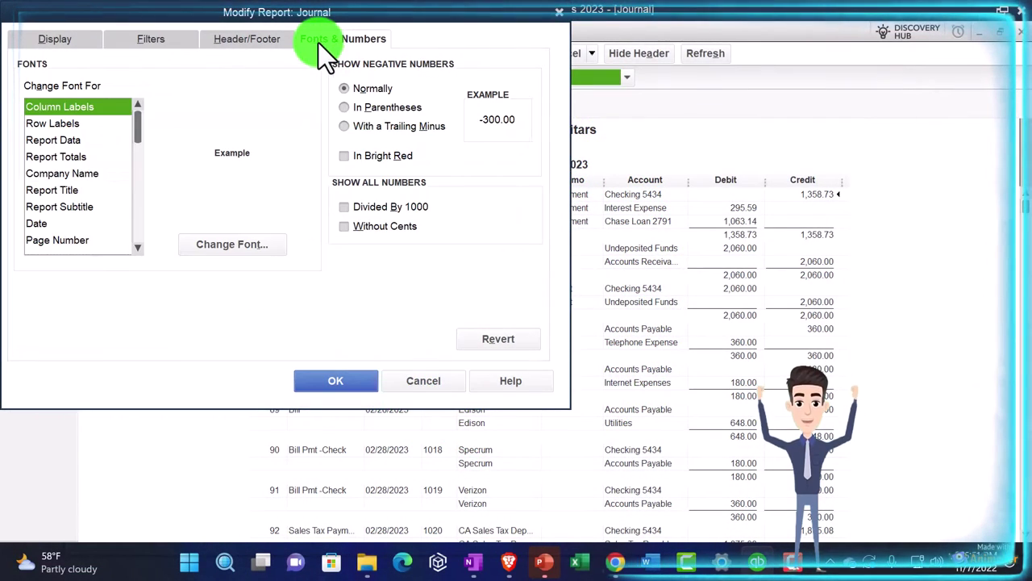
pyautogui.click(263, 243)
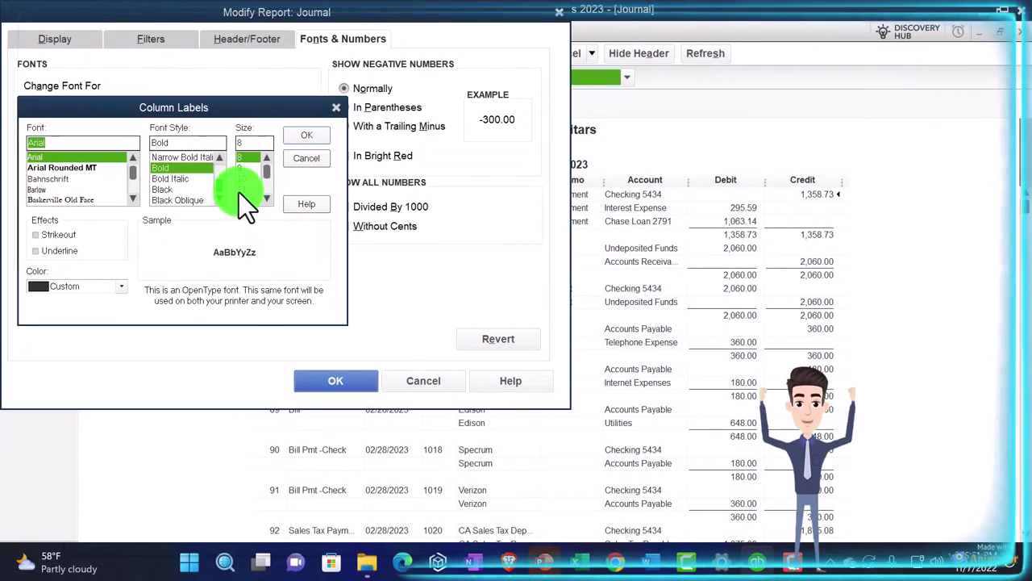
pyautogui.click(294, 137)
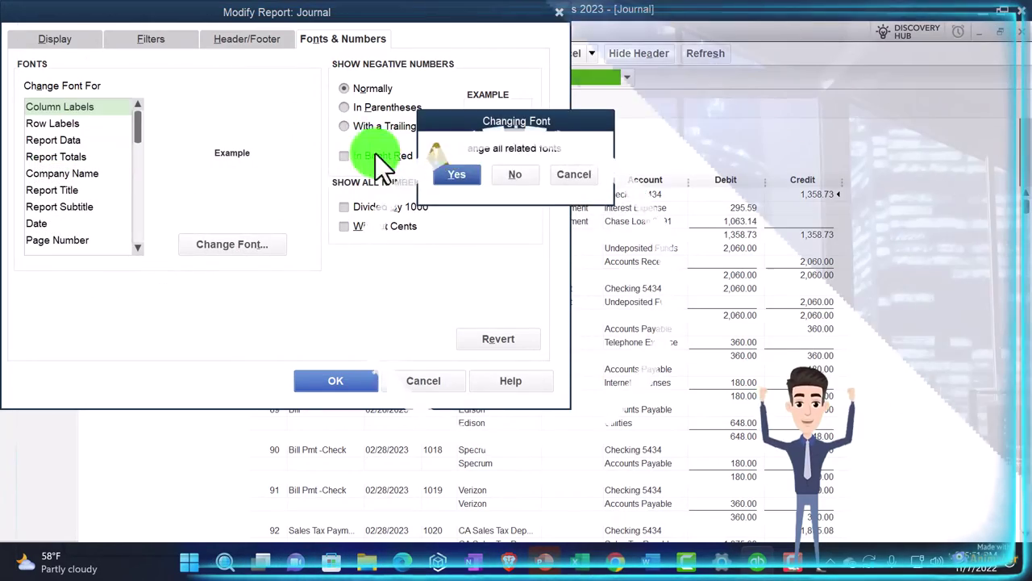
pyautogui.click(444, 174)
pyautogui.click(367, 375)
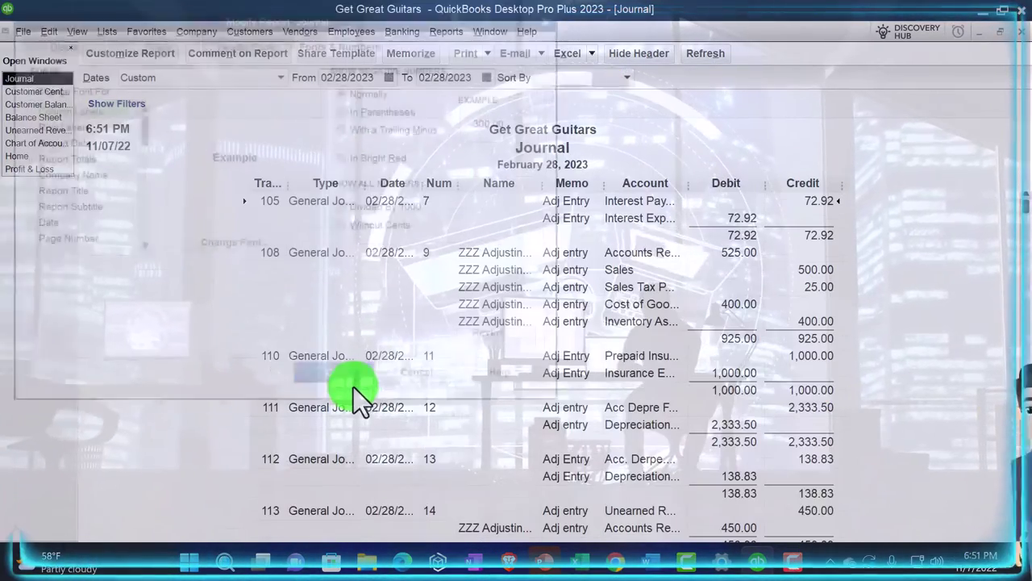
# Widen the Journal report's Type, Date, Name, Memo and Account columns and look through the February 28 adjusting entries.
pyautogui.moveTo(422, 185); pyautogui.dragTo(468, 185)
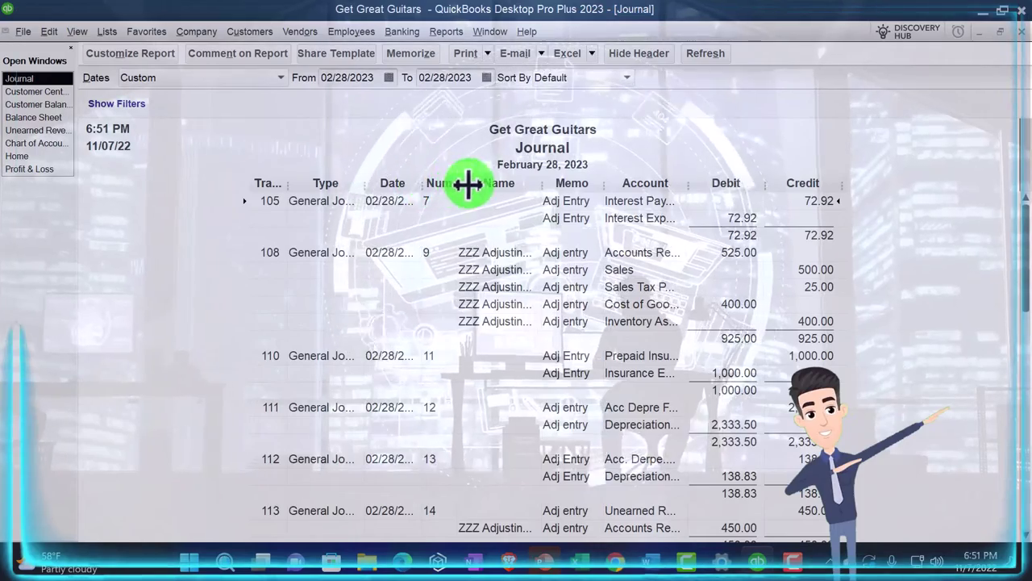
pyautogui.moveTo(339, 187); pyautogui.dragTo(379, 189)
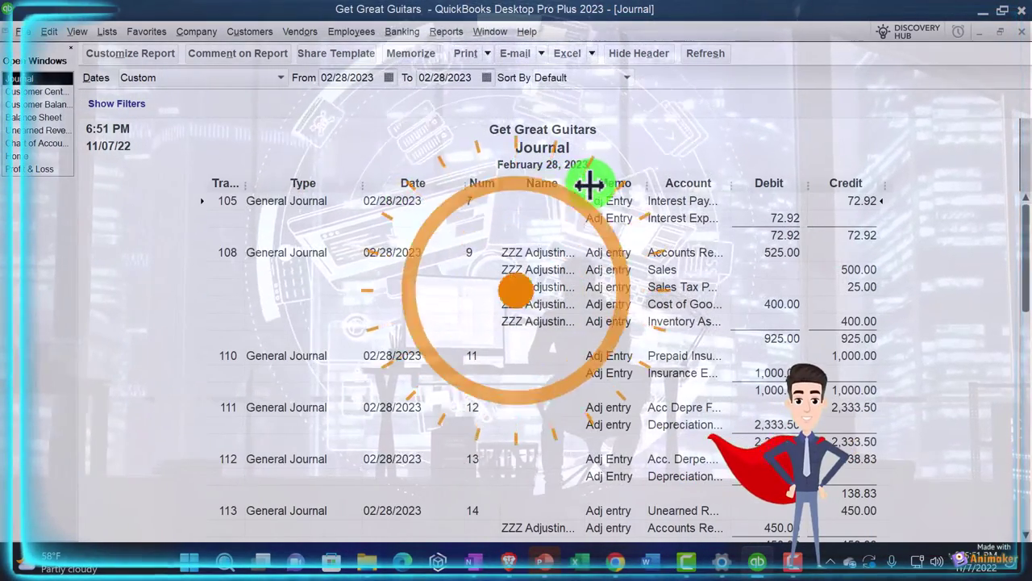
pyautogui.moveTo(588, 185); pyautogui.dragTo(822, 184)
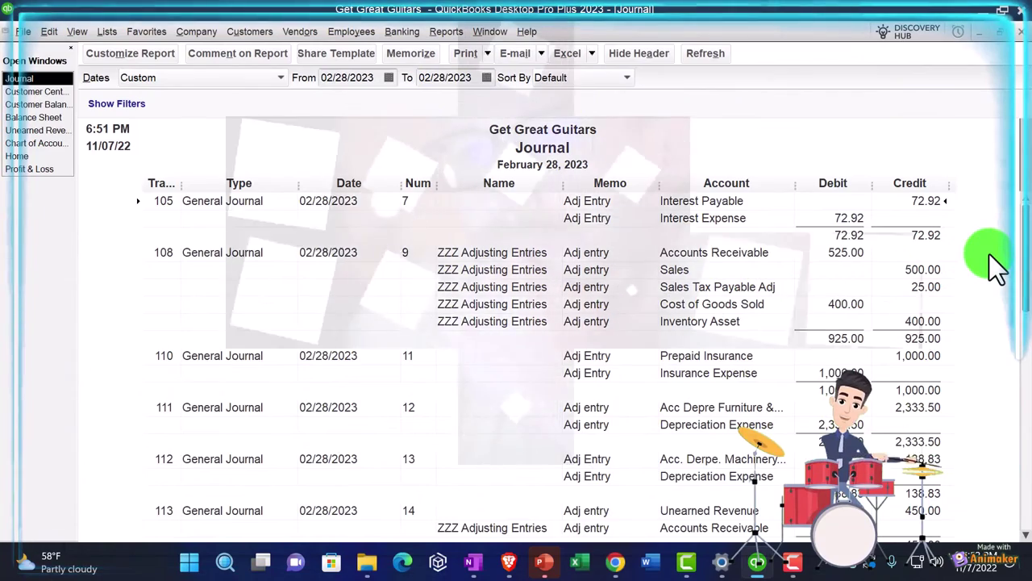
pyautogui.scroll(-1, 990, 256)
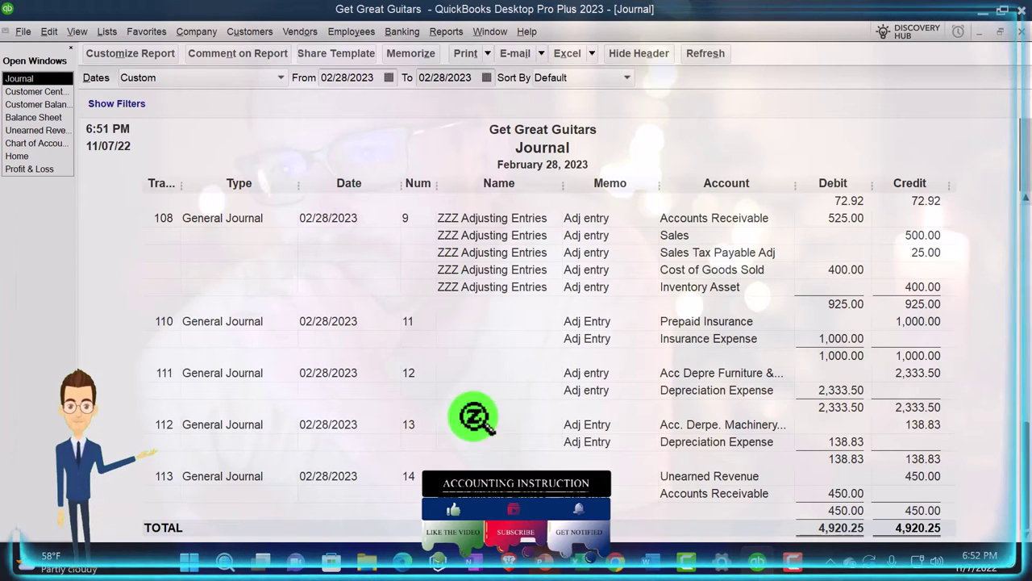
# Move both the start and end dates of the Journal report to 03/01/2023 to list the reversing entries.
pyautogui.click(360, 74)
pyautogui.press('+')
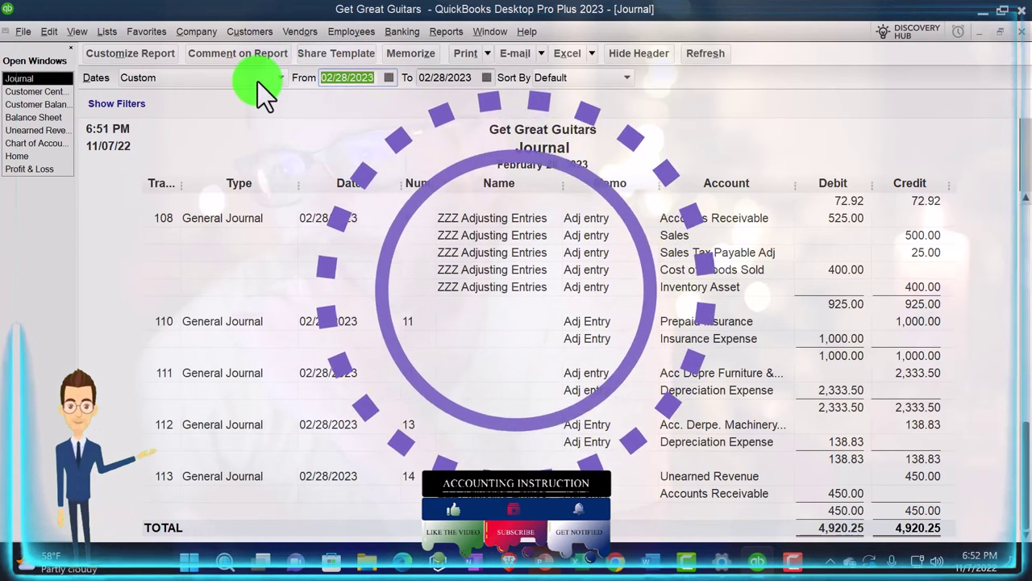
pyautogui.press('Tab')
pyautogui.press('+')
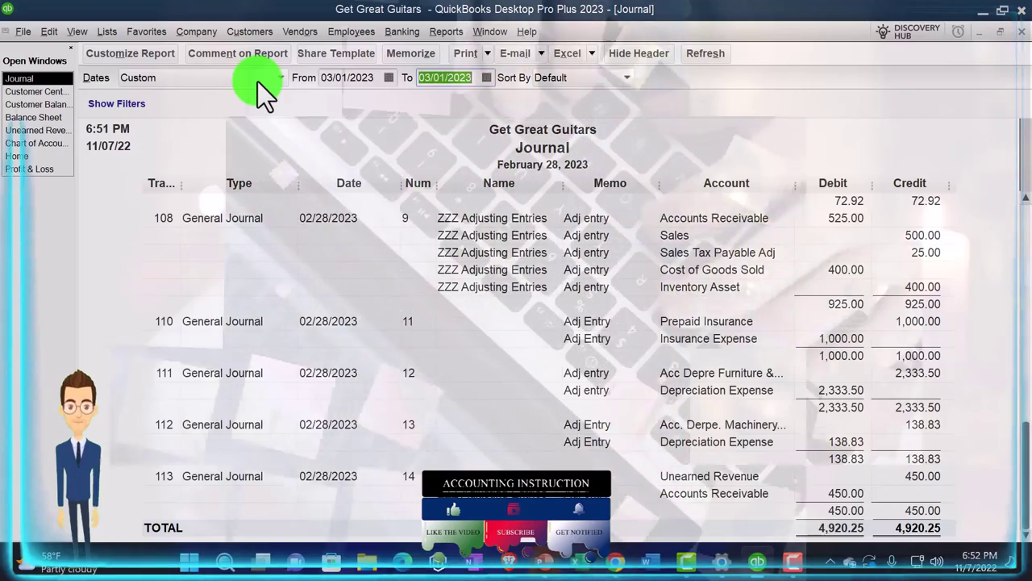
pyautogui.press('Tab')
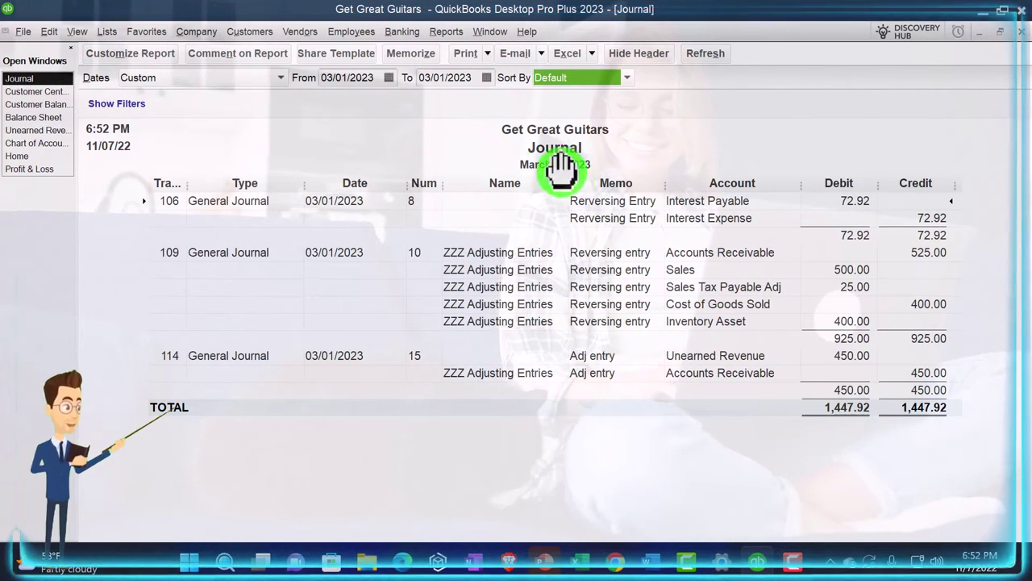
# Bring up the Trial Balance report and set its date range from 01/01/2023 to 02/28/2023.
pyautogui.click(443, 32)
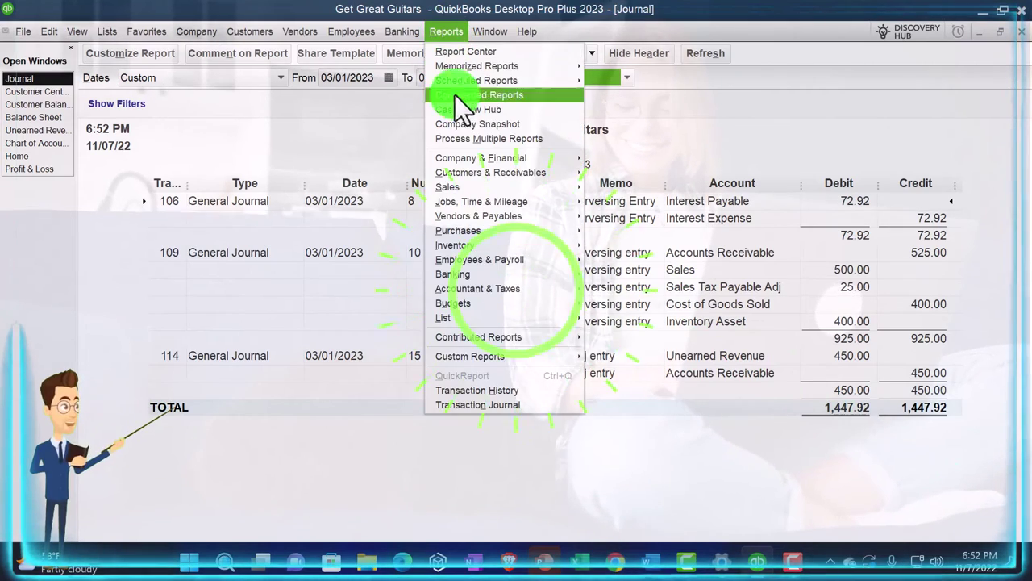
pyautogui.moveTo(527, 290)
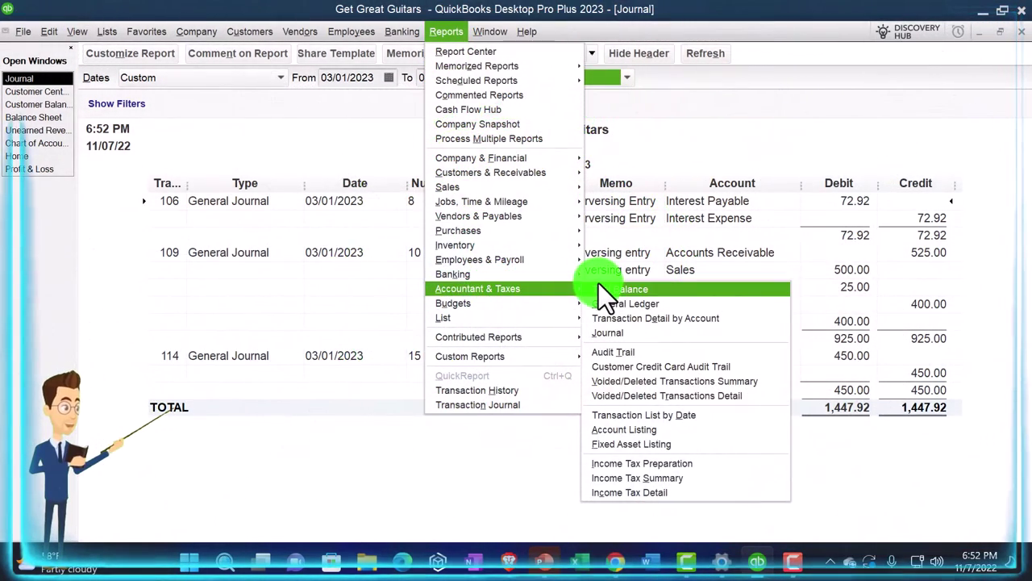
pyautogui.click(599, 283)
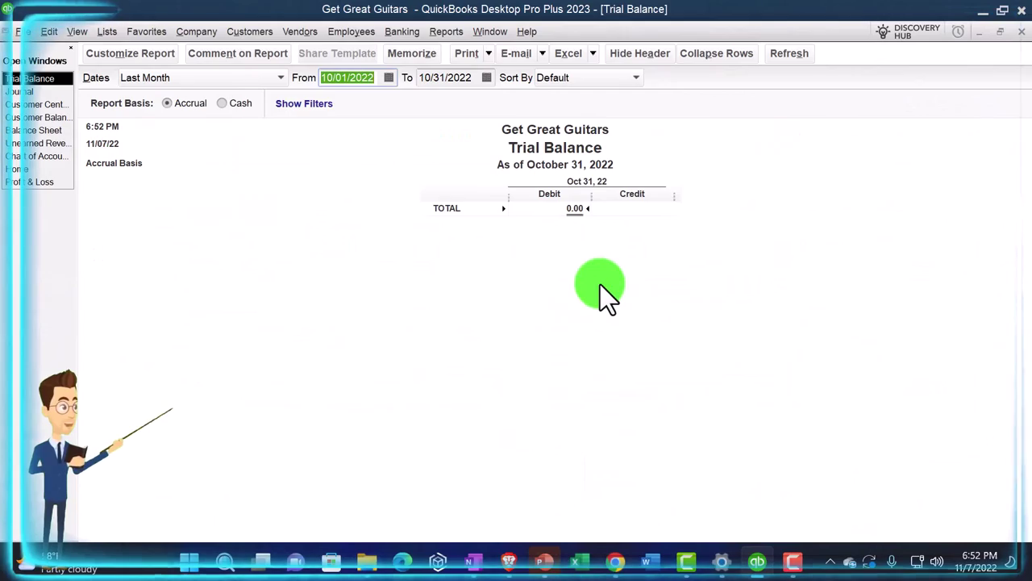
pyautogui.write('0101')
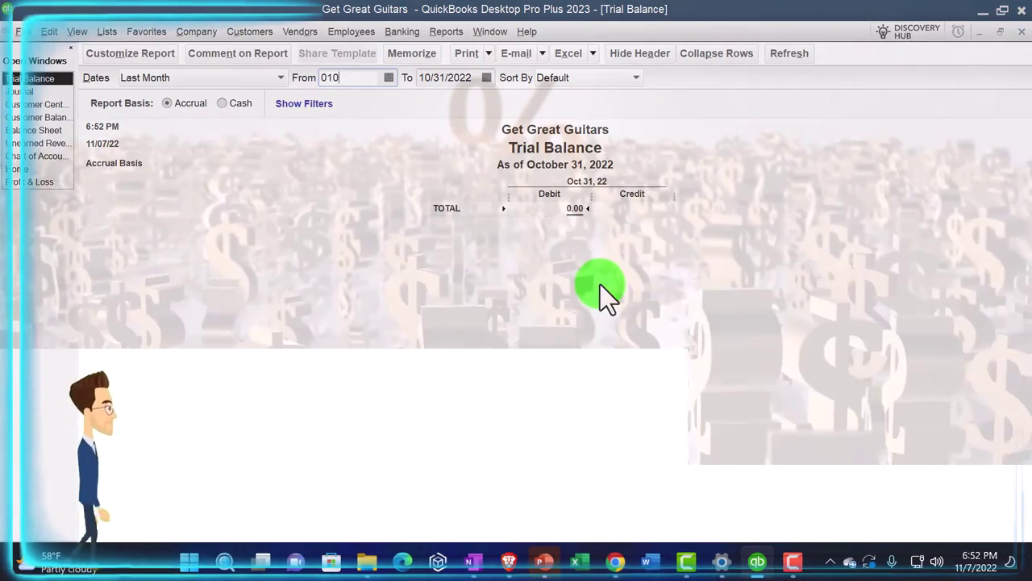
pyautogui.press('Tab')
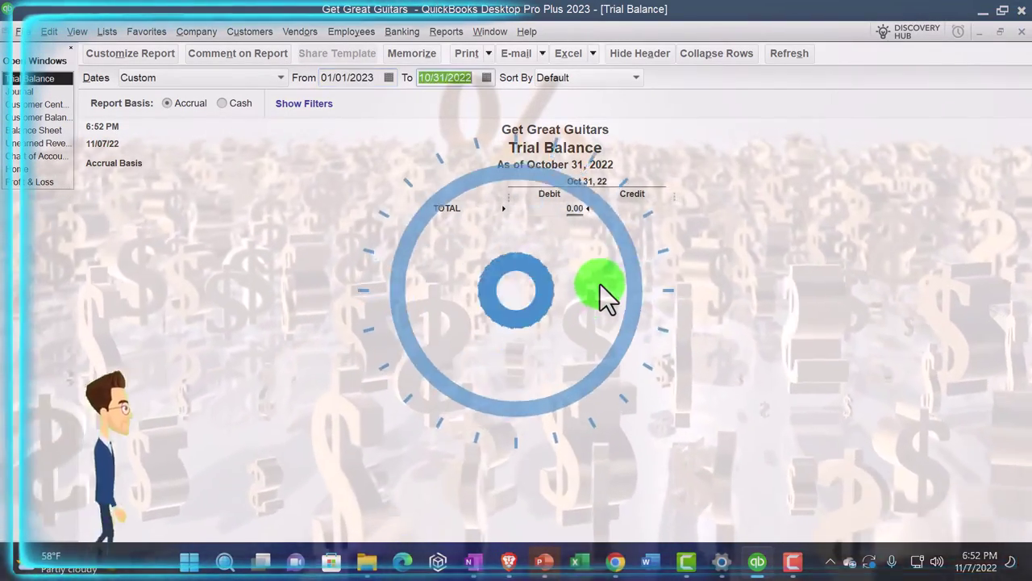
pyautogui.write('0228')
pyautogui.press('Tab')
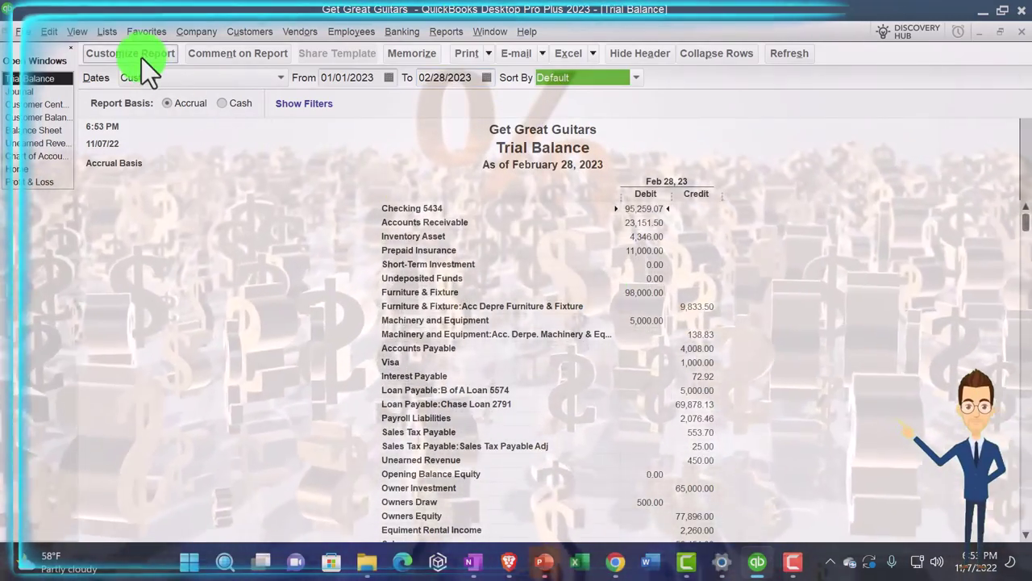
# Enlarge the Trial Balance report's column label font, change all related fonts to match, and apply the customization.
pyautogui.click(141, 58)
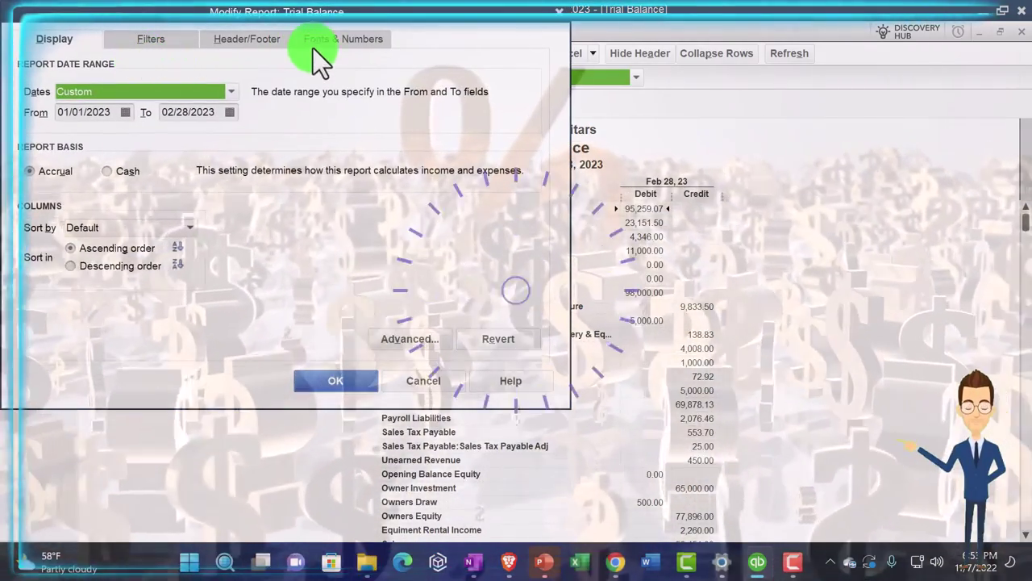
pyautogui.click(314, 47)
pyautogui.click(267, 235)
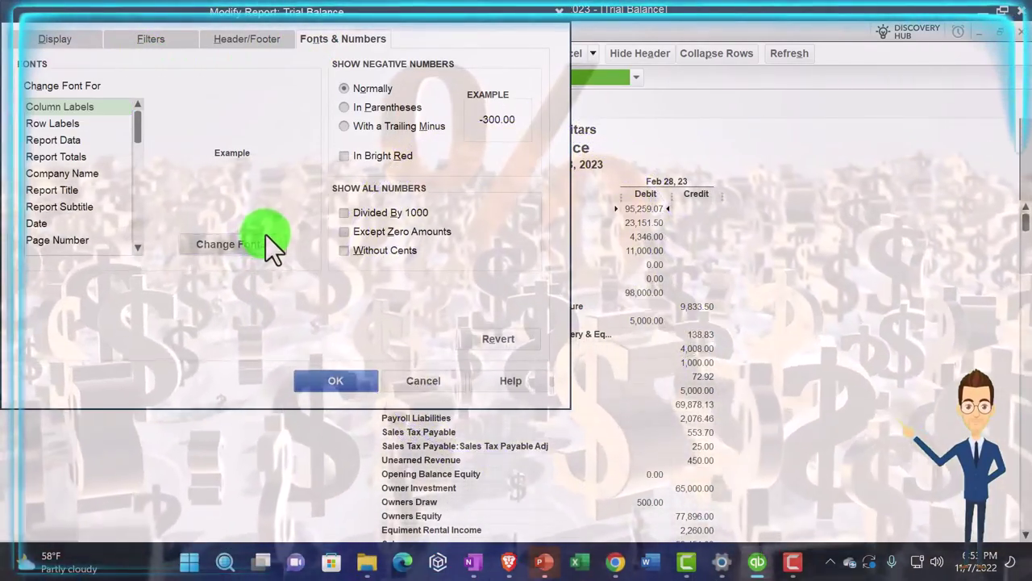
pyautogui.scroll(-2, 263, 197)
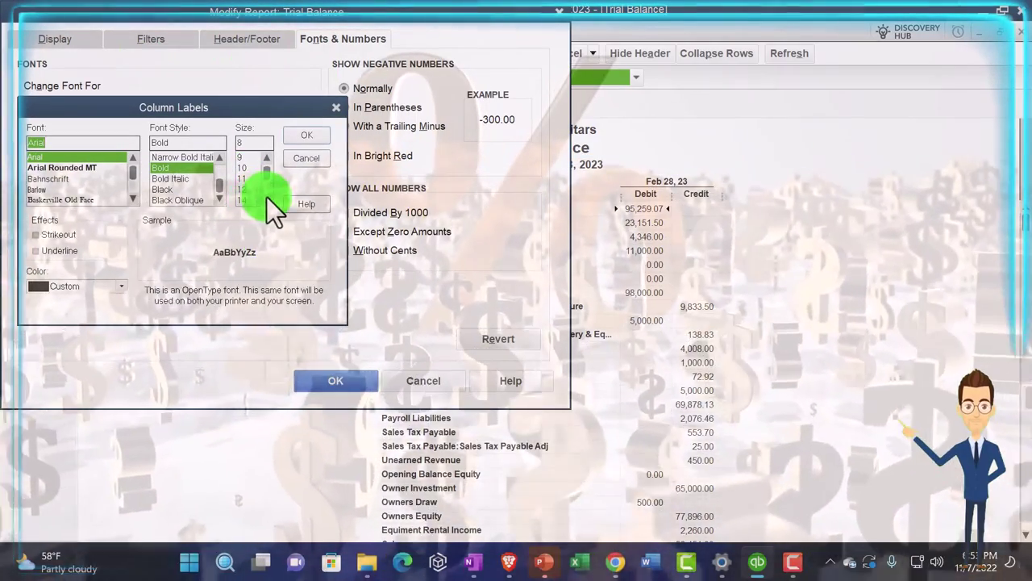
pyautogui.click(249, 198)
pyautogui.click(318, 141)
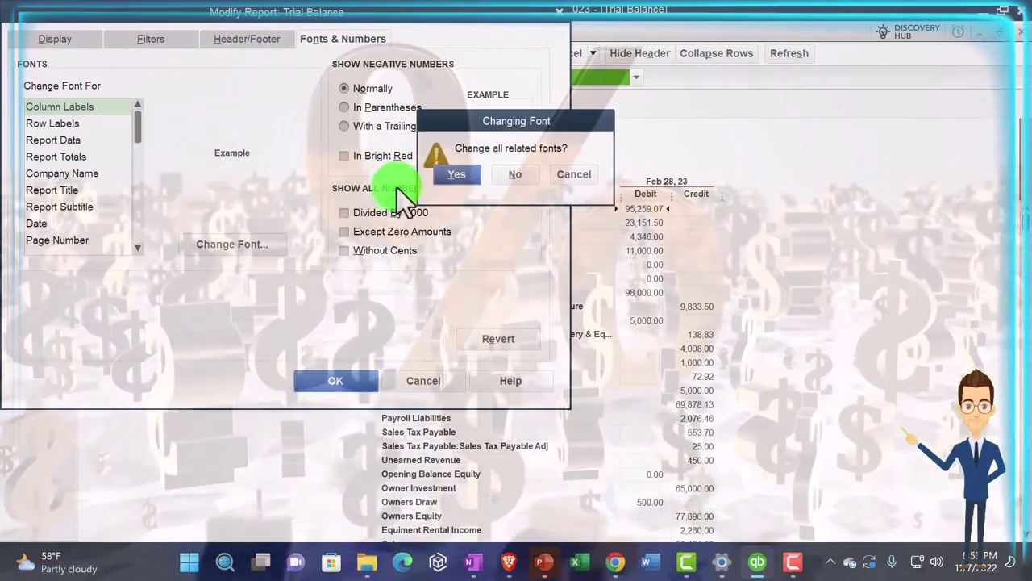
pyautogui.click(453, 173)
pyautogui.click(349, 381)
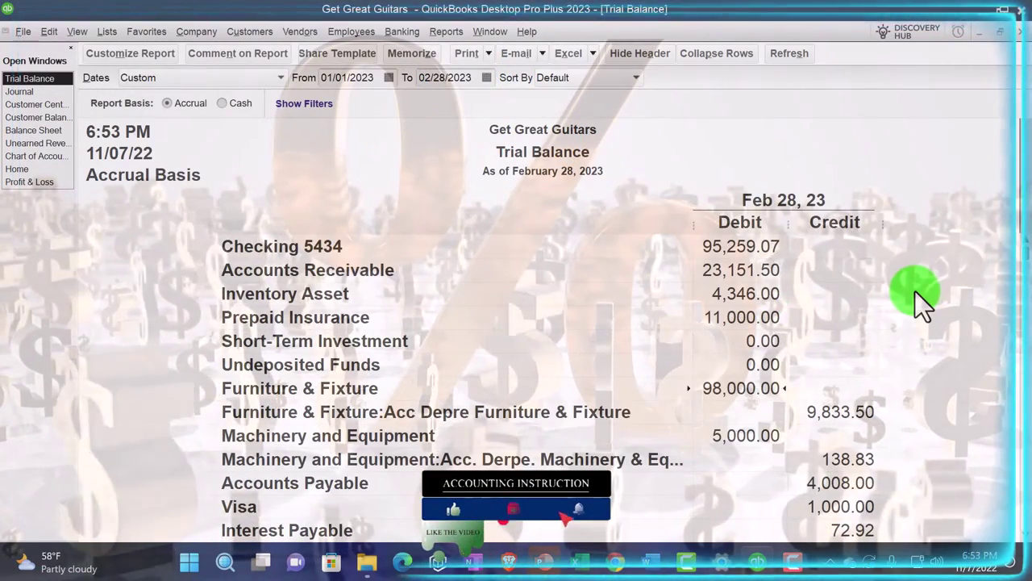
# Look through the February 28 Trial Balance account balances down to the debit and credit totals.
pyautogui.scroll(-2, 915, 291)
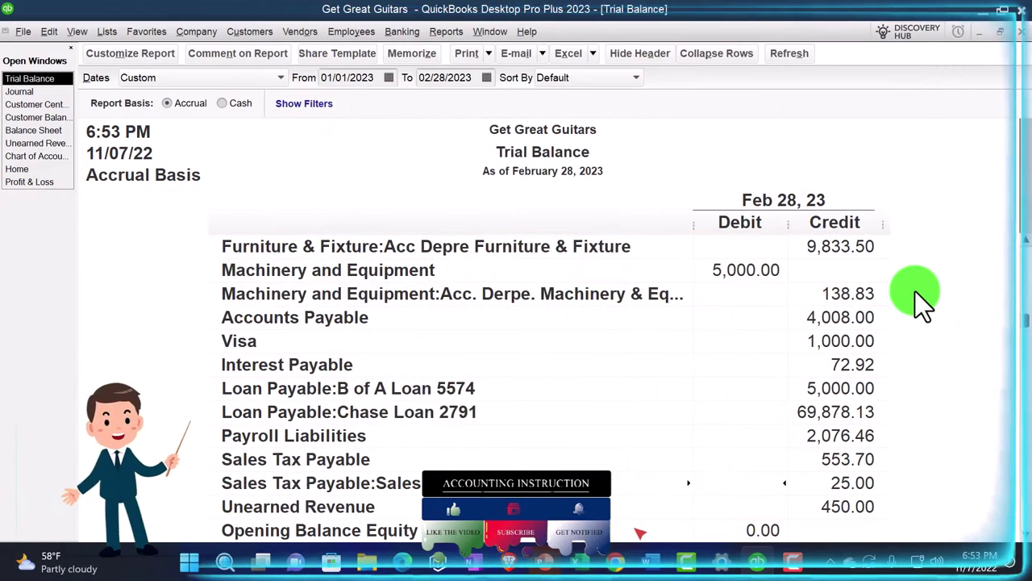
pyautogui.scroll(-2, 915, 291)
pyautogui.scroll(-2, 915, 291)
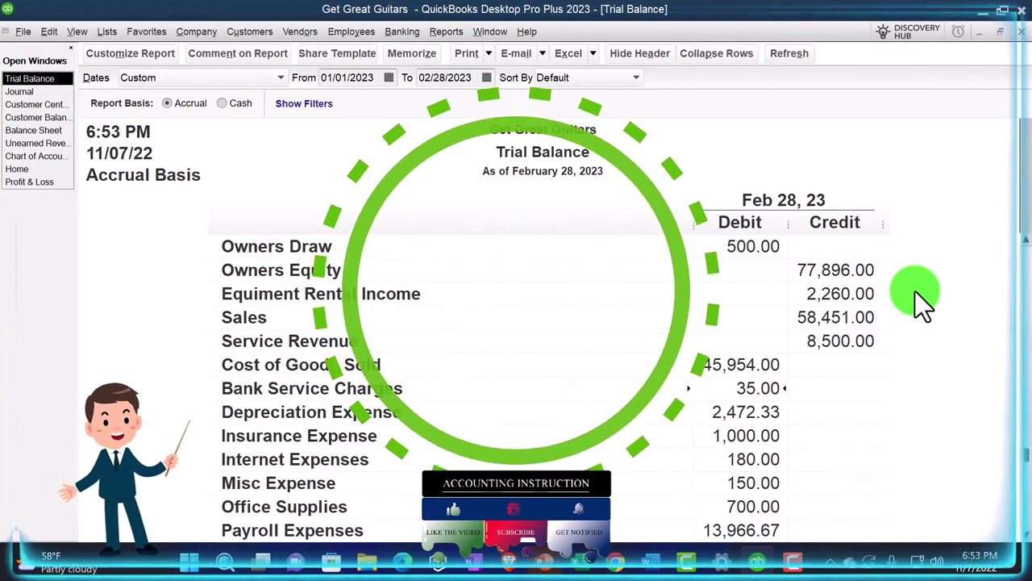
pyautogui.scroll(-2, 915, 291)
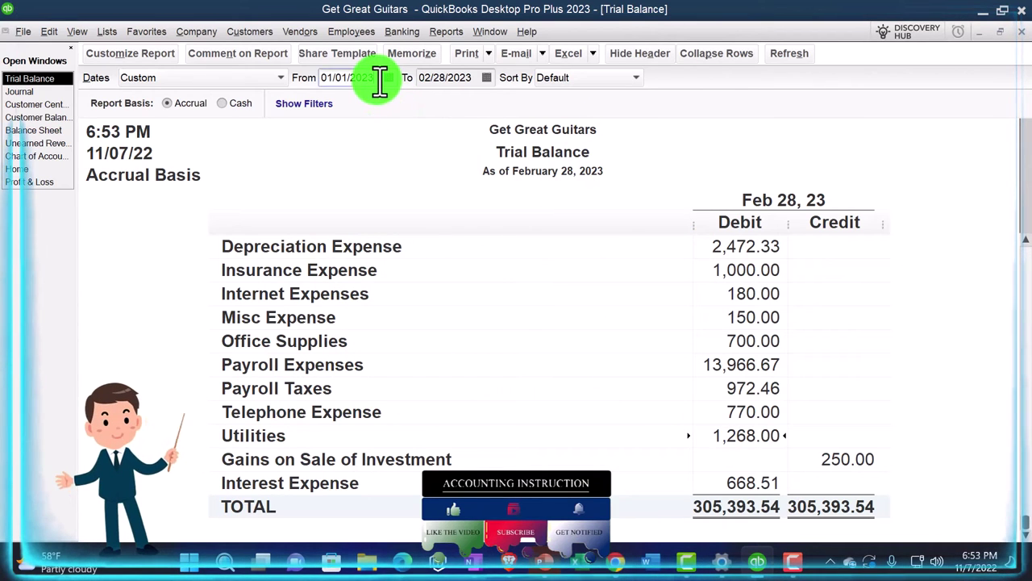
# Set the Trial Balance end date to 03/31/2023 and examine the account balances after the reversing entries, down to the totals.
pyautogui.press('Tab')
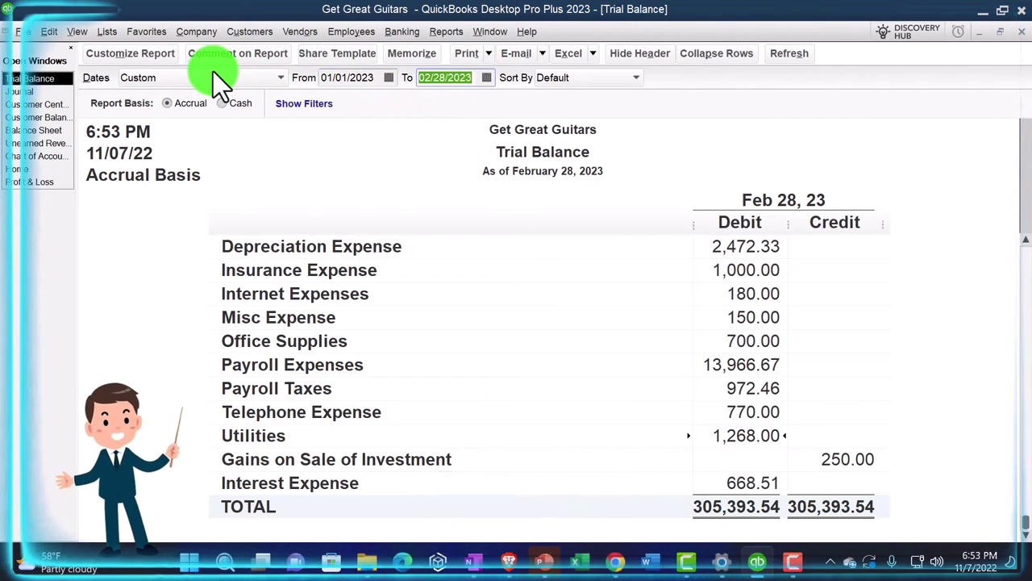
pyautogui.write('03/31/2023')
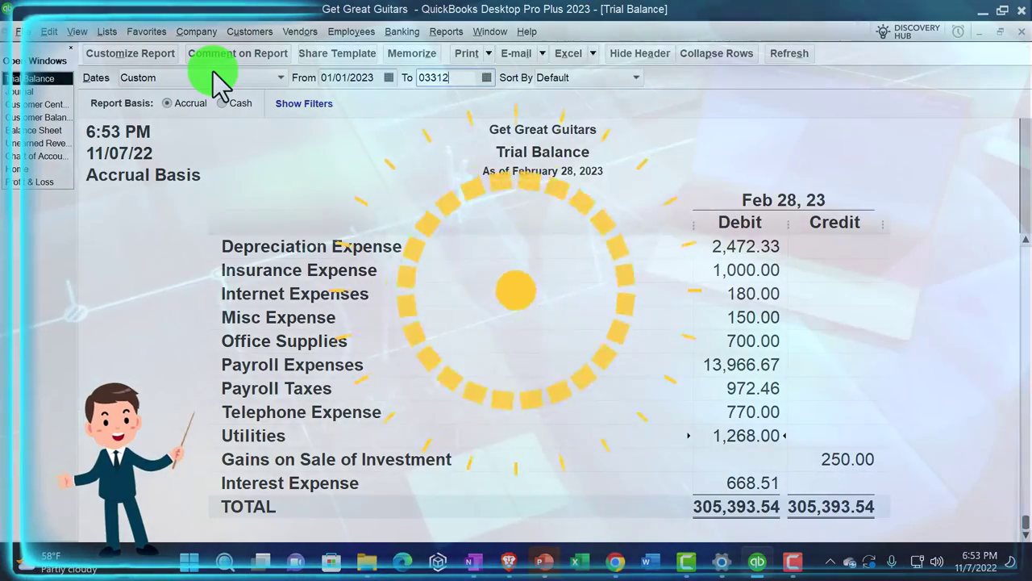
pyautogui.press('Tab')
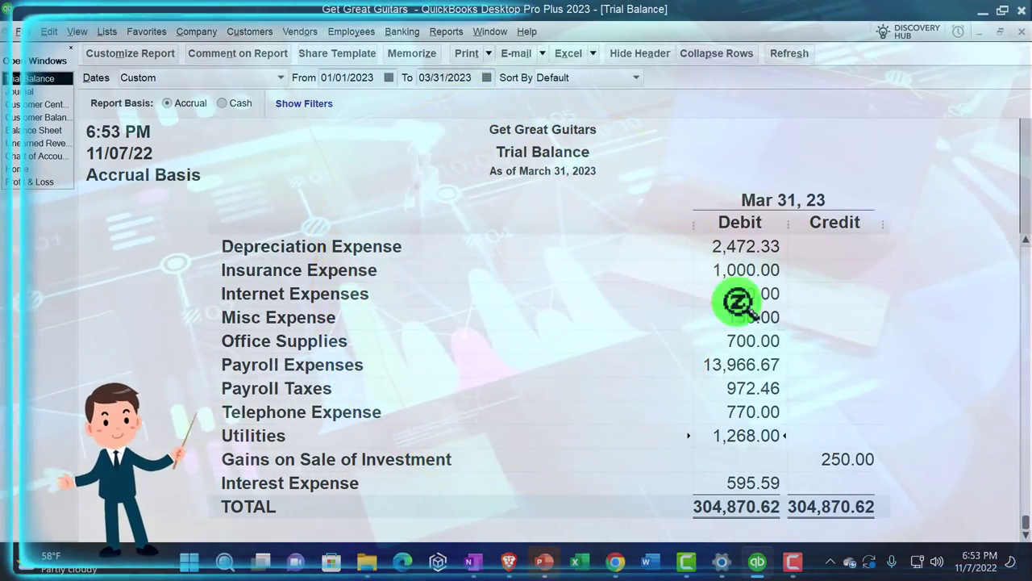
pyautogui.scroll(12, 738, 303)
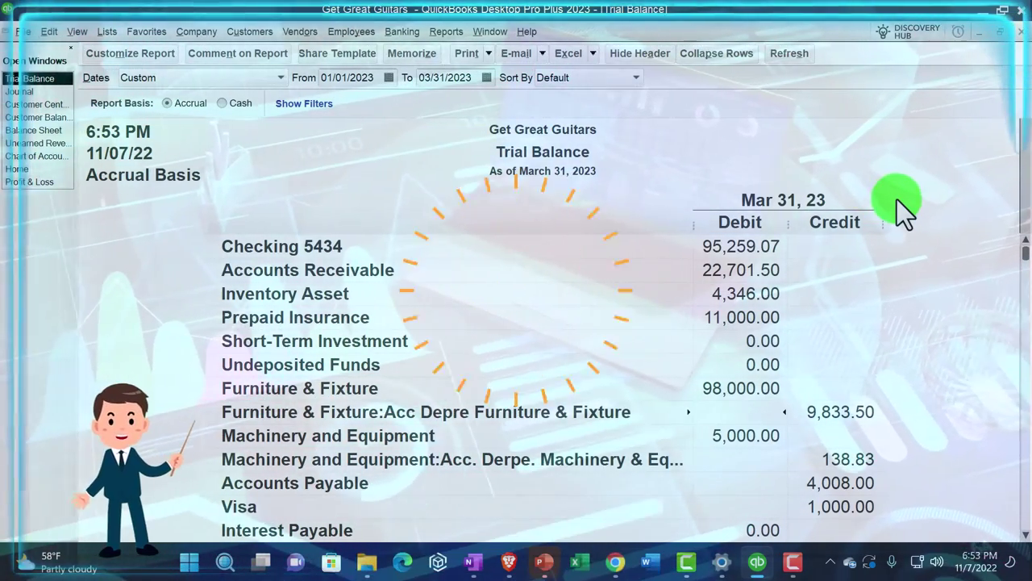
pyautogui.scroll(-3, 897, 199)
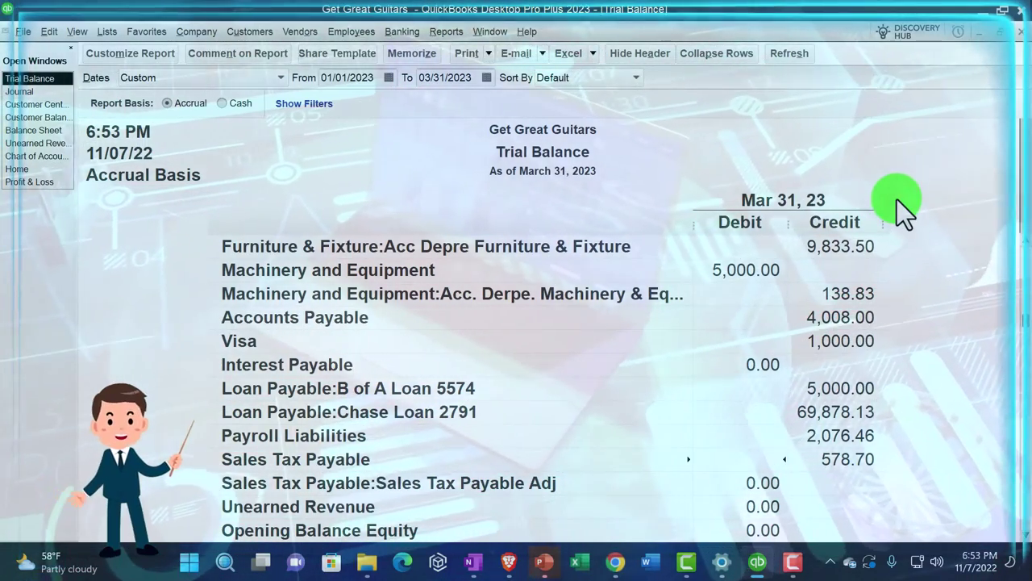
pyautogui.scroll(-3, 896, 199)
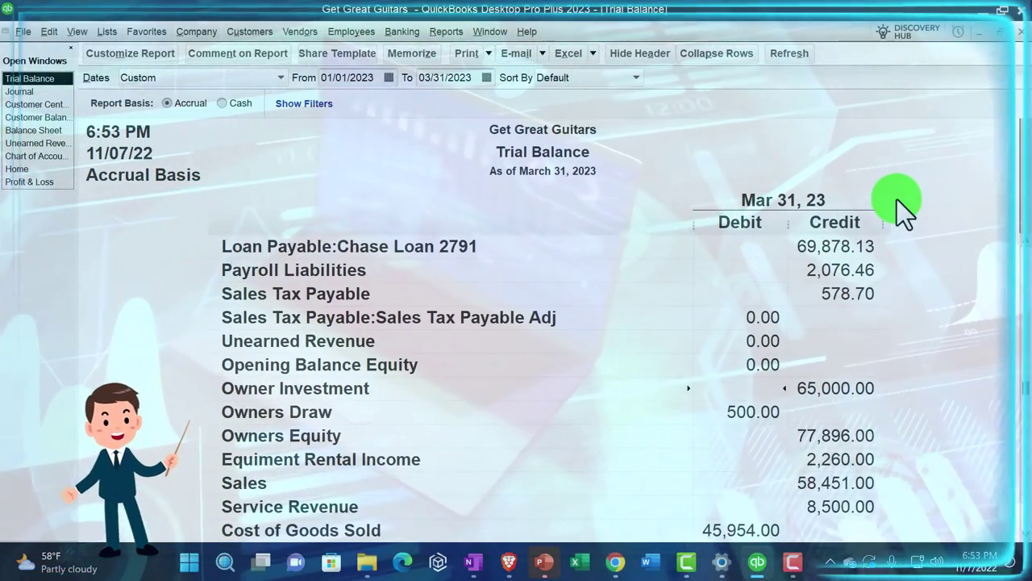
pyautogui.scroll(-3, 897, 199)
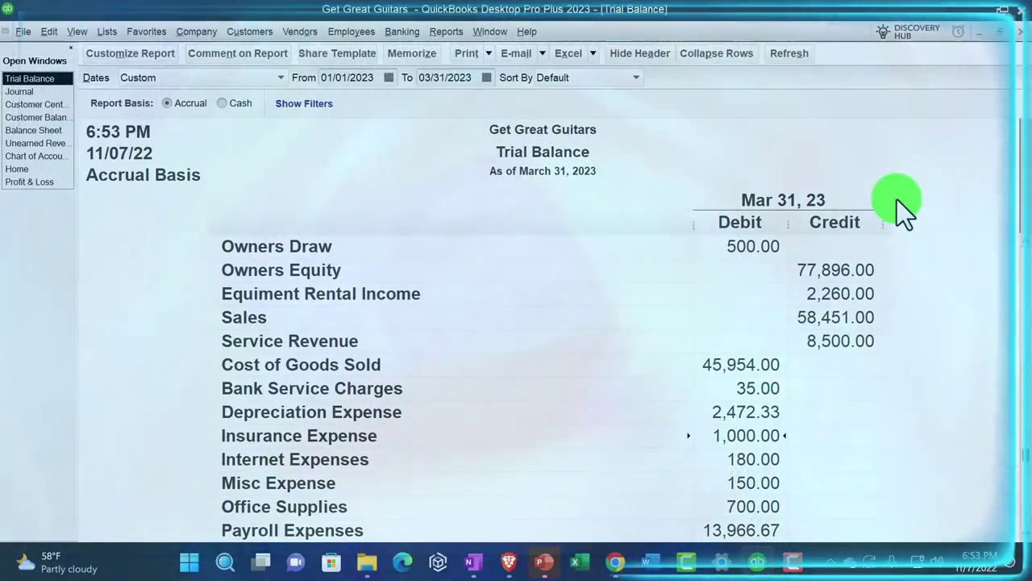
pyautogui.scroll(-3, 897, 199)
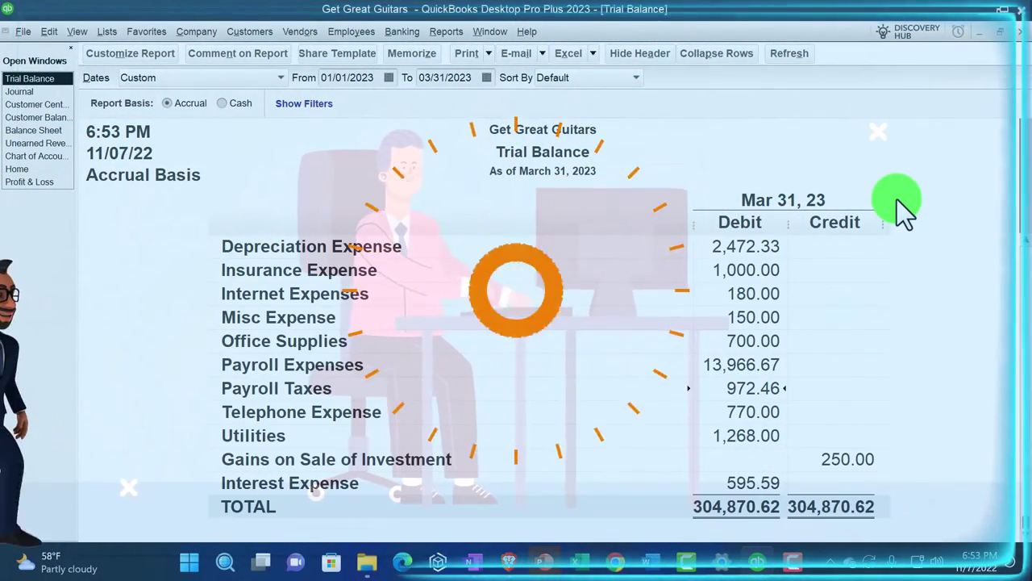